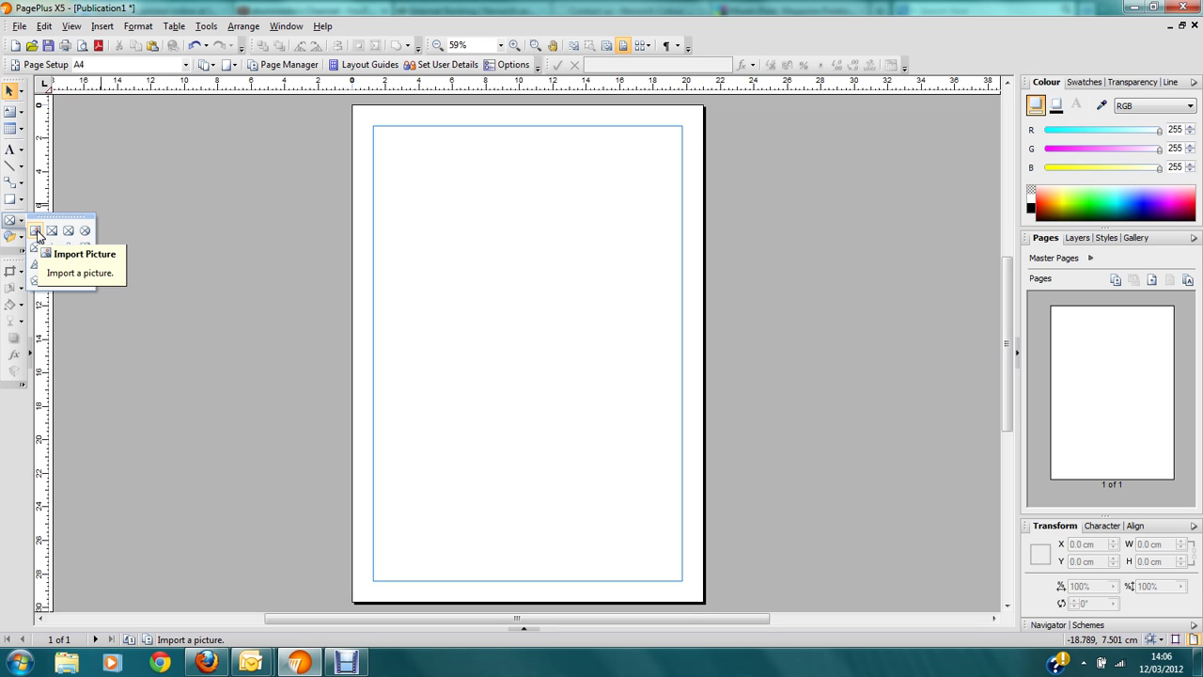
left_click(100, 27)
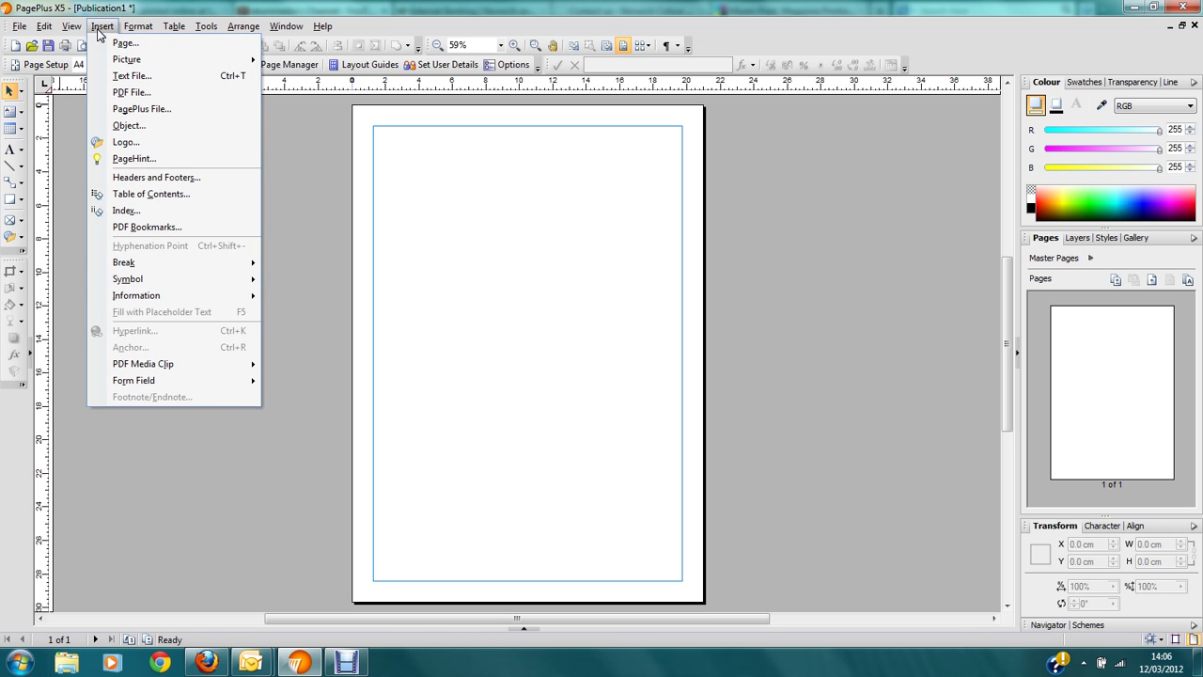
mouse_move(123, 67)
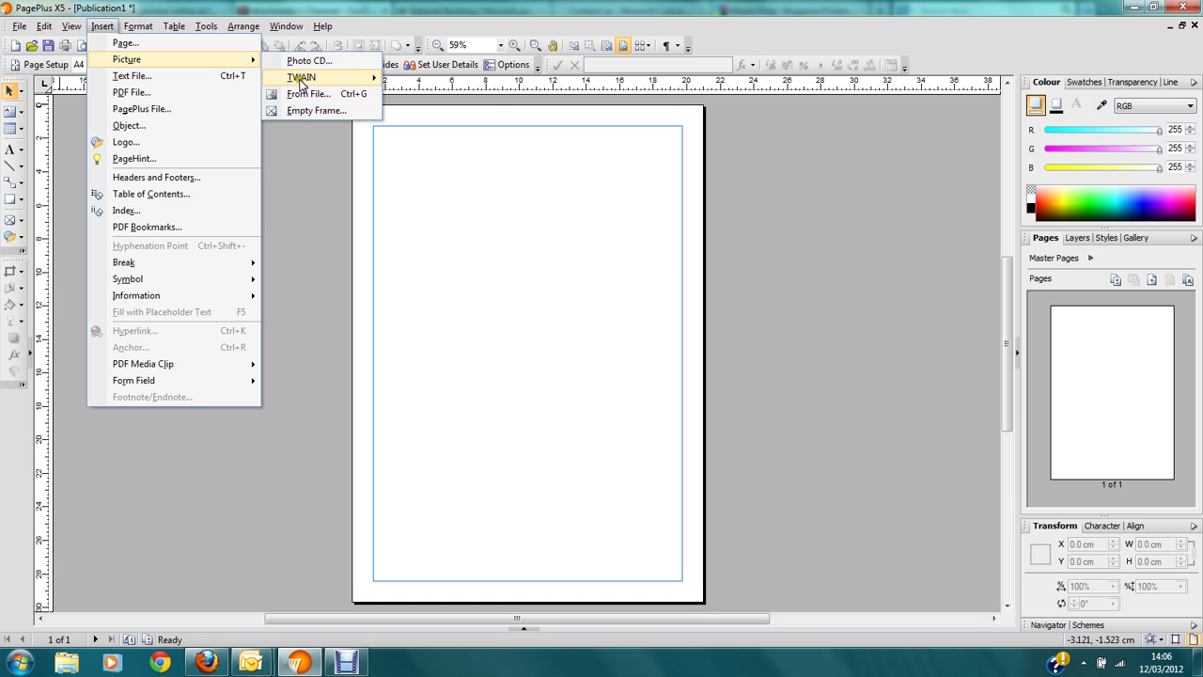
mouse_move(301, 84)
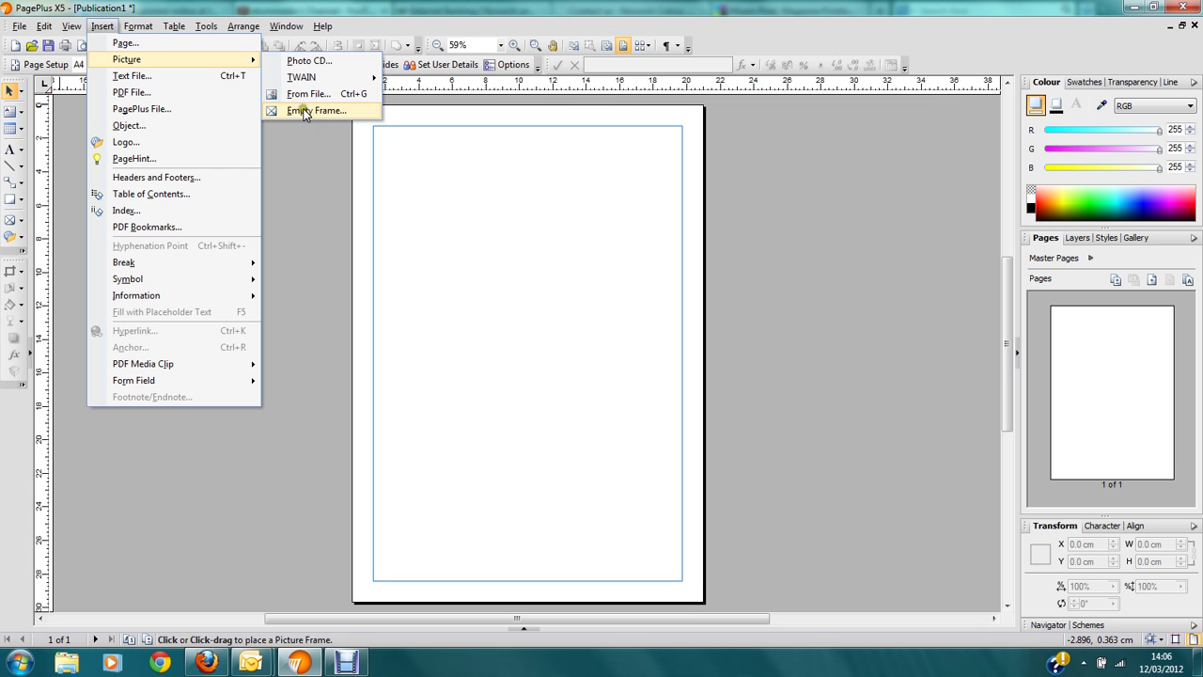
left_click(284, 241)
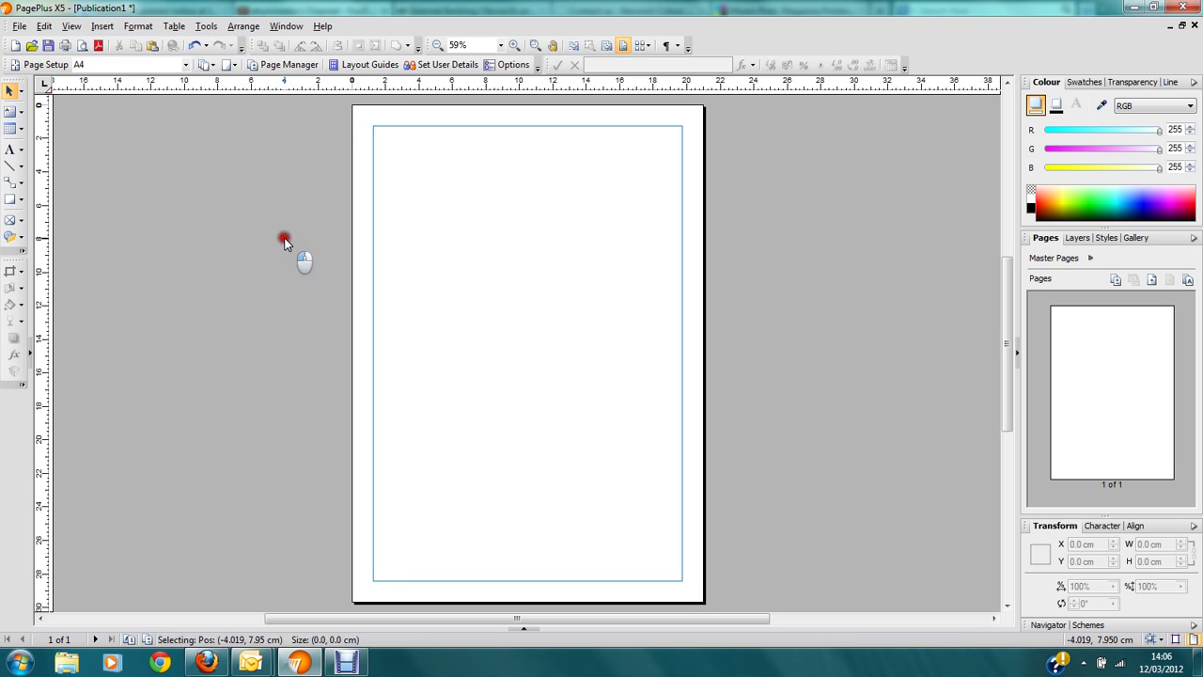
Import the picture "a5 flyers £40" as embedded and place it about 6.0 by 8.2 cm near the page's upper left corner
left_click(22, 223)
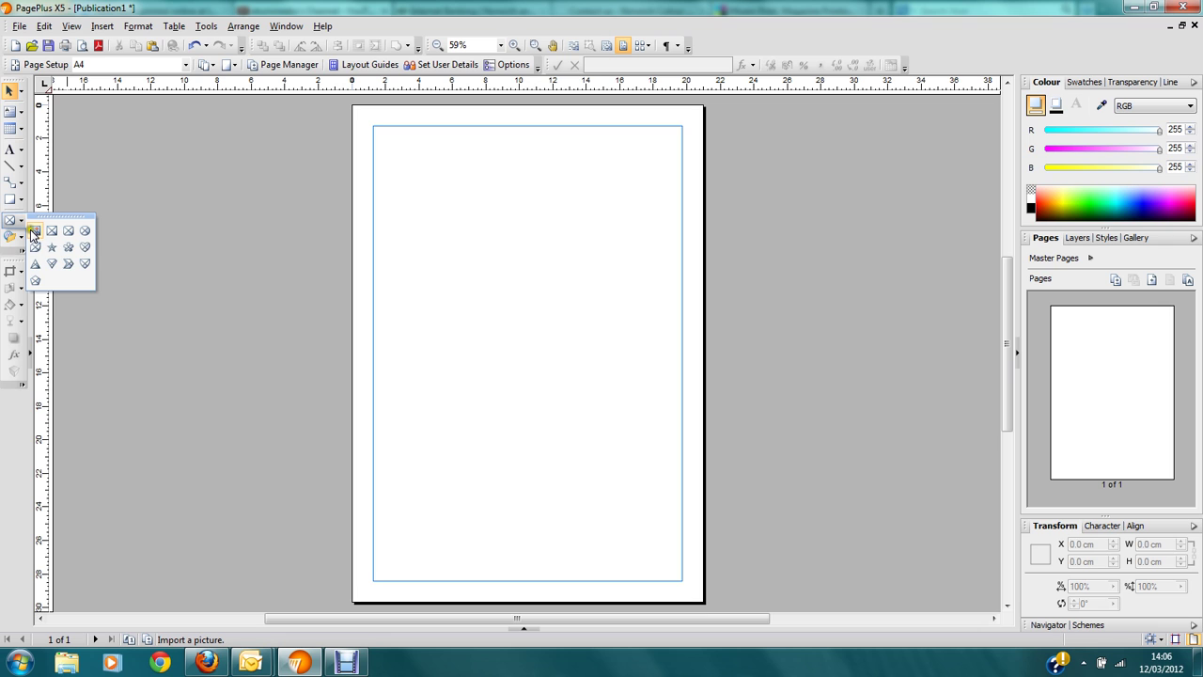
left_click(35, 233)
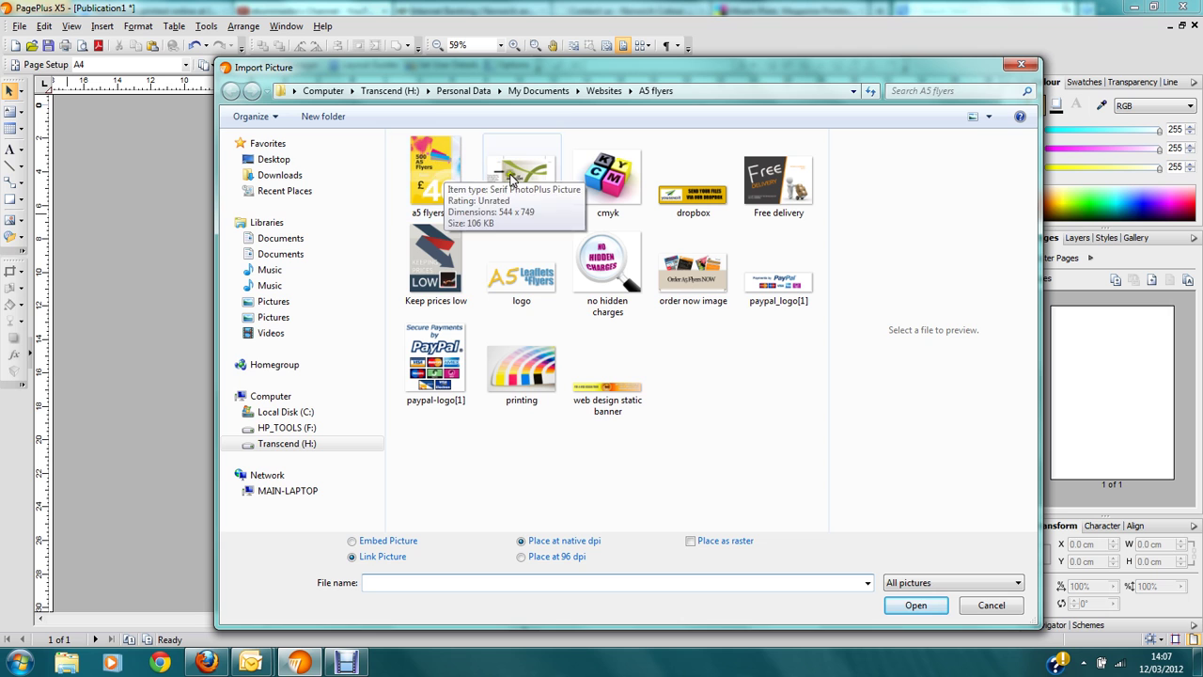
left_click(448, 188)
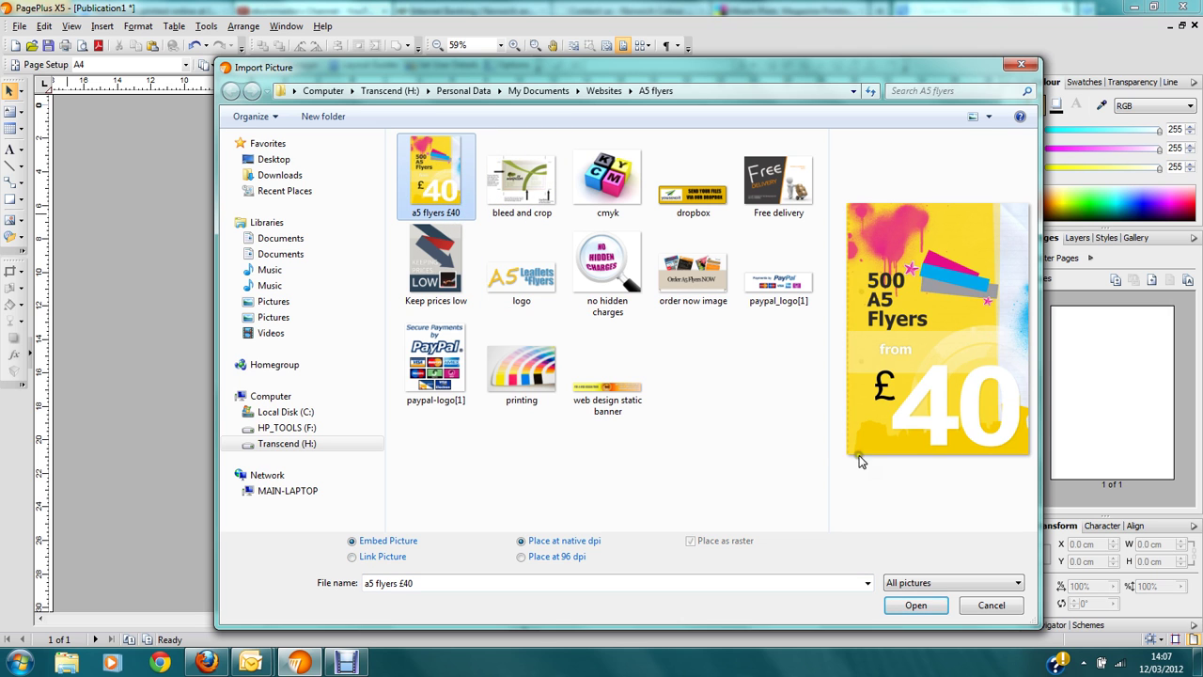
left_click(910, 606)
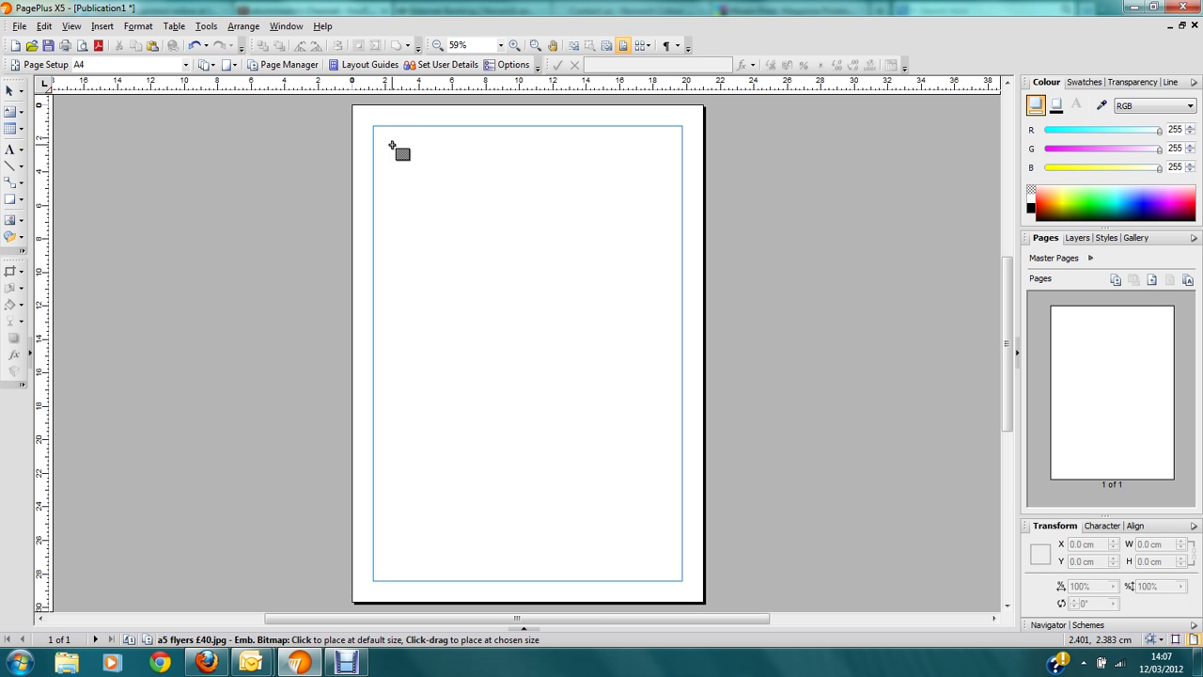
mouse_move(392, 144)
left_mouse_down()
mouse_move(501, 264)
mouse_move(604, 417)
mouse_move(518, 269)
mouse_move(483, 226)
mouse_move(607, 425)
mouse_move(473, 252)
mouse_move(465, 232)
mouse_move(575, 396)
mouse_move(448, 193)
mouse_move(498, 271)
mouse_move(465, 240)
mouse_move(515, 282)
left_mouse_up()
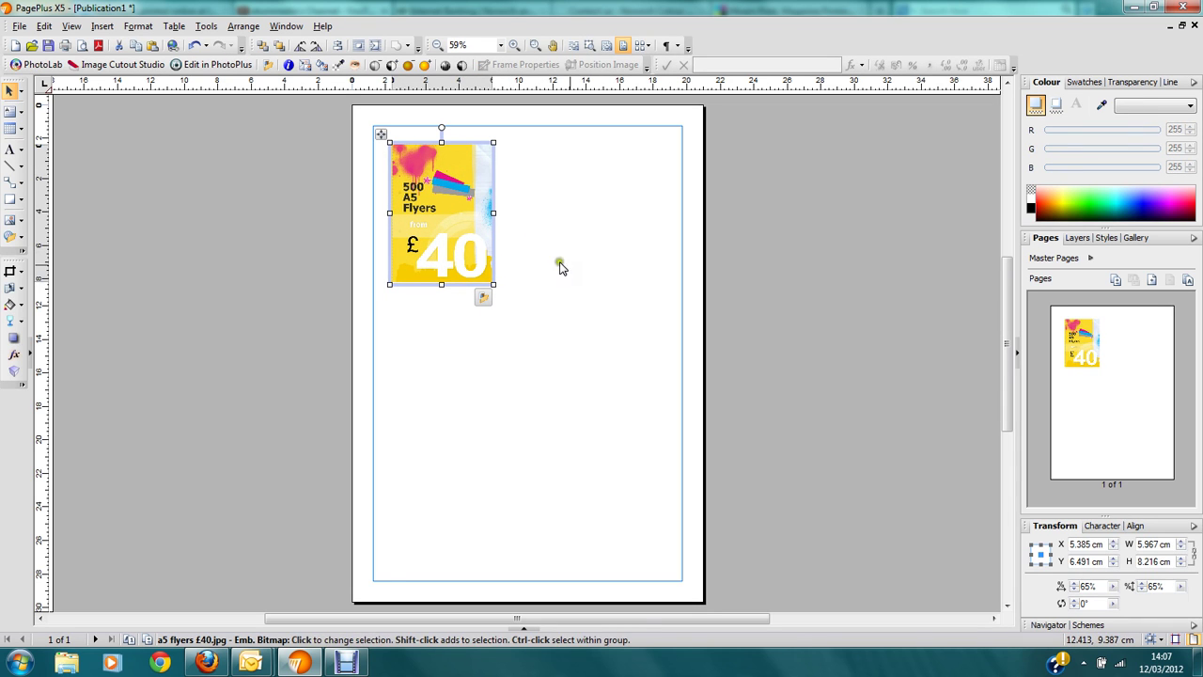
left_click(561, 265)
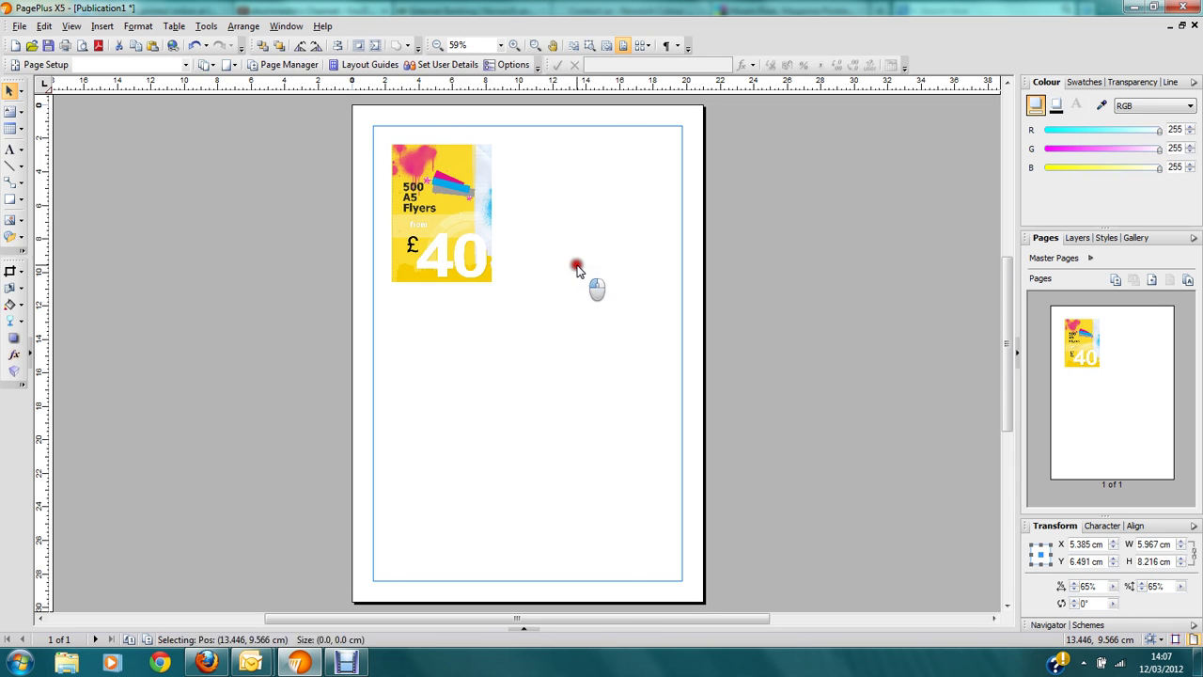
Import the picture "paypal_logo[1]" and place it below the flyer picture, about 32.4 by 9.3 cm
left_click(105, 27)
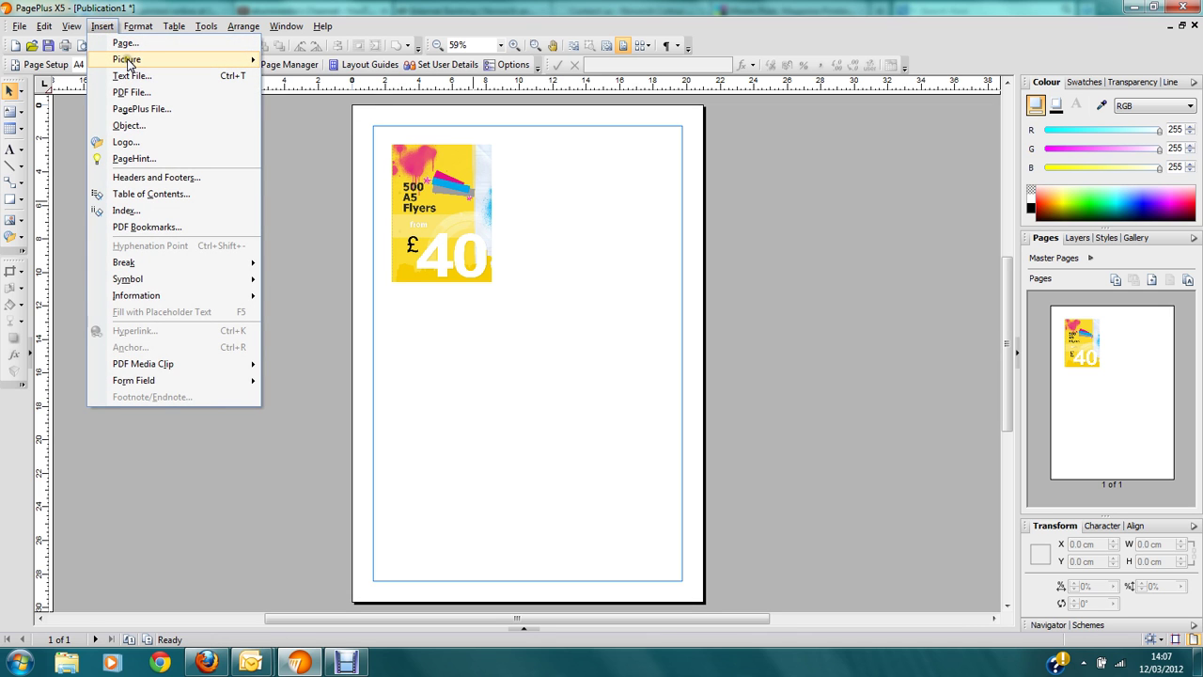
mouse_move(197, 59)
left_click(302, 95)
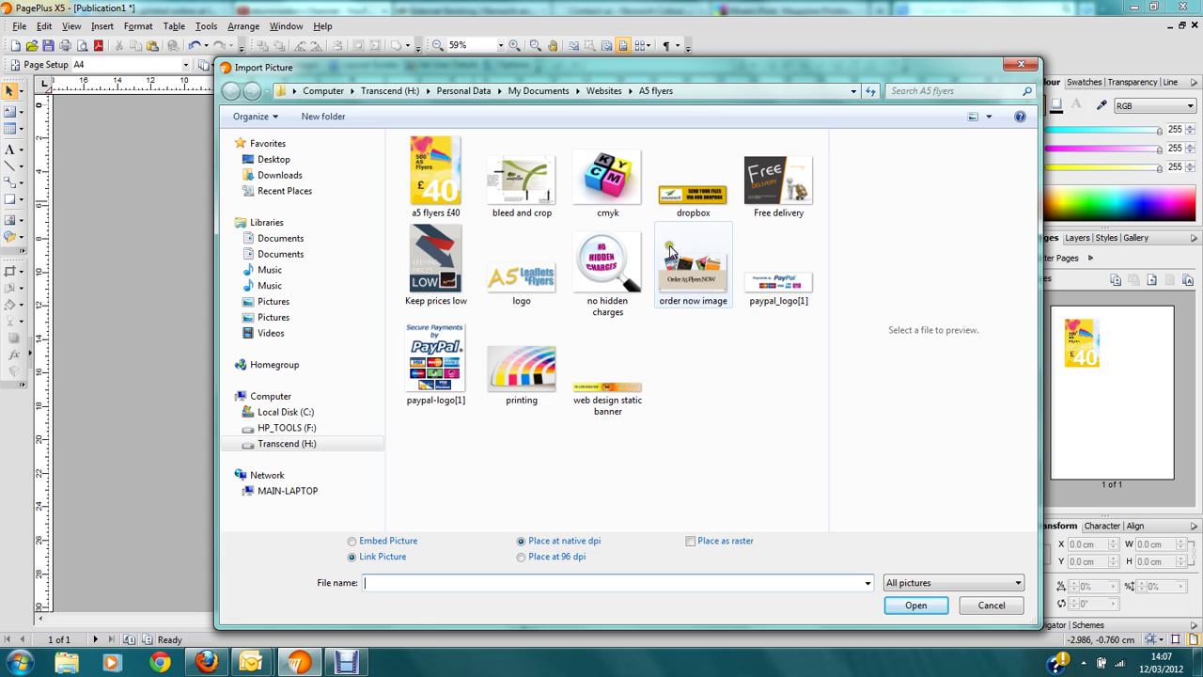
left_click(777, 290)
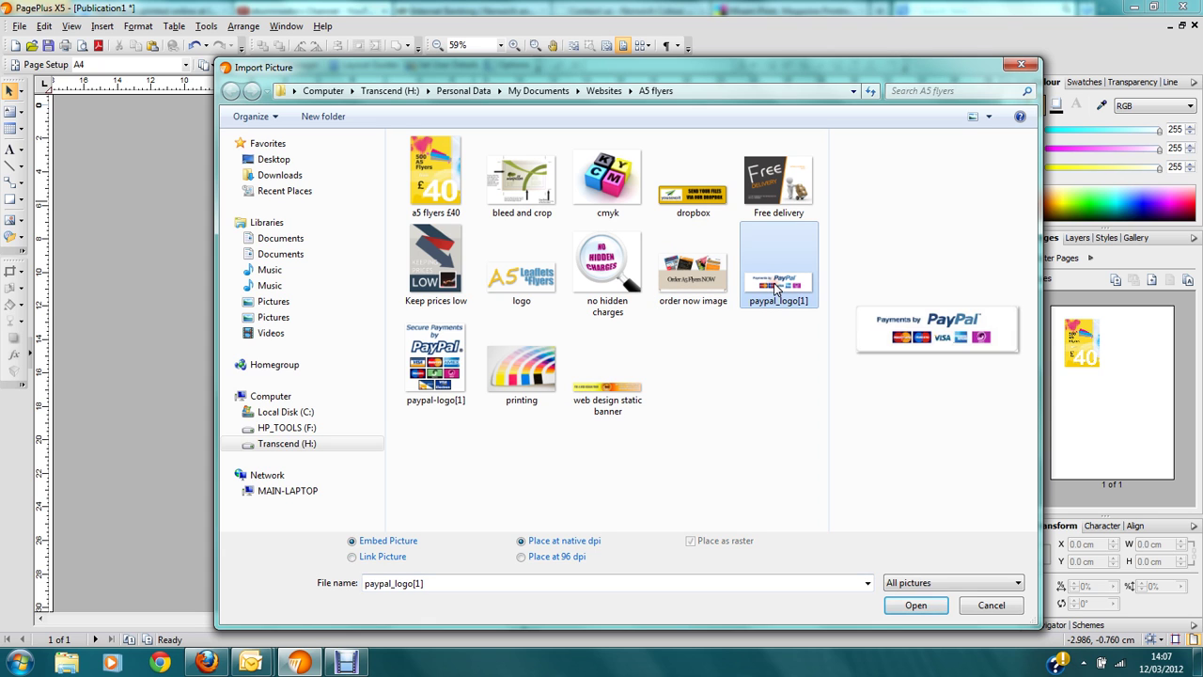
left_click(916, 605)
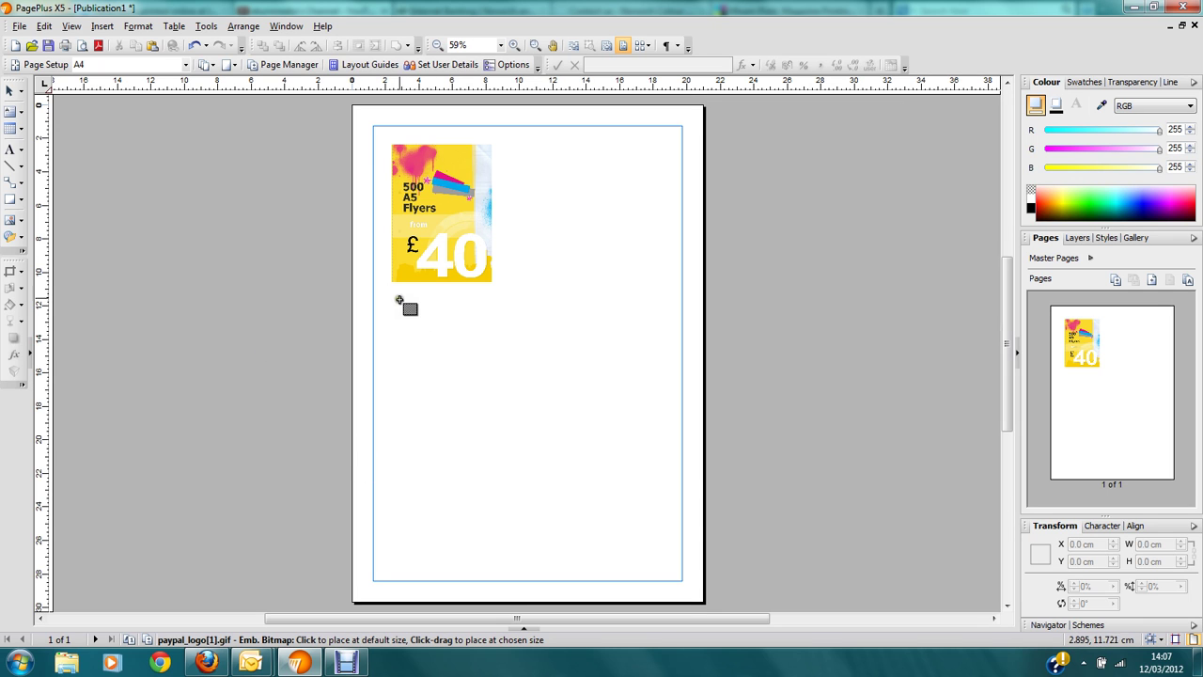
left_click_drag(395, 295, 918, 616)
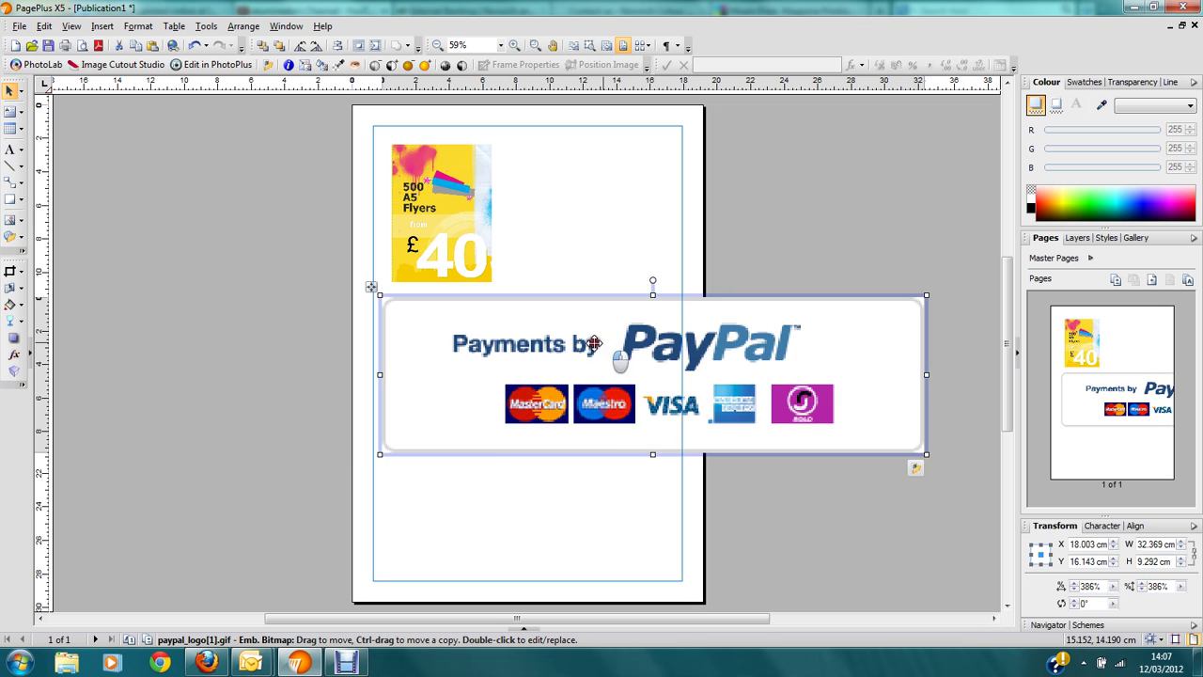
Scale the PayPal logo to about 17.4 by 5.0 cm, fit it between the page margins, and delete it
left_click_drag(600, 342, 457, 350)
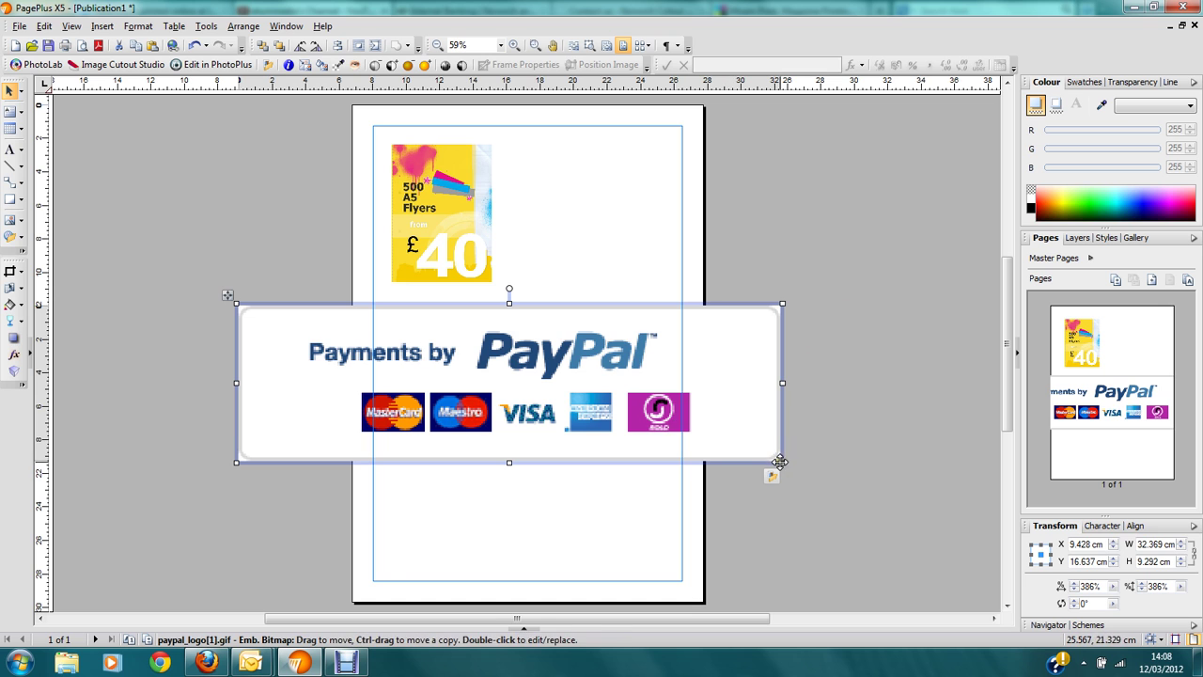
left_click_drag(783, 463, 557, 392)
left_click_drag(463, 325, 600, 333)
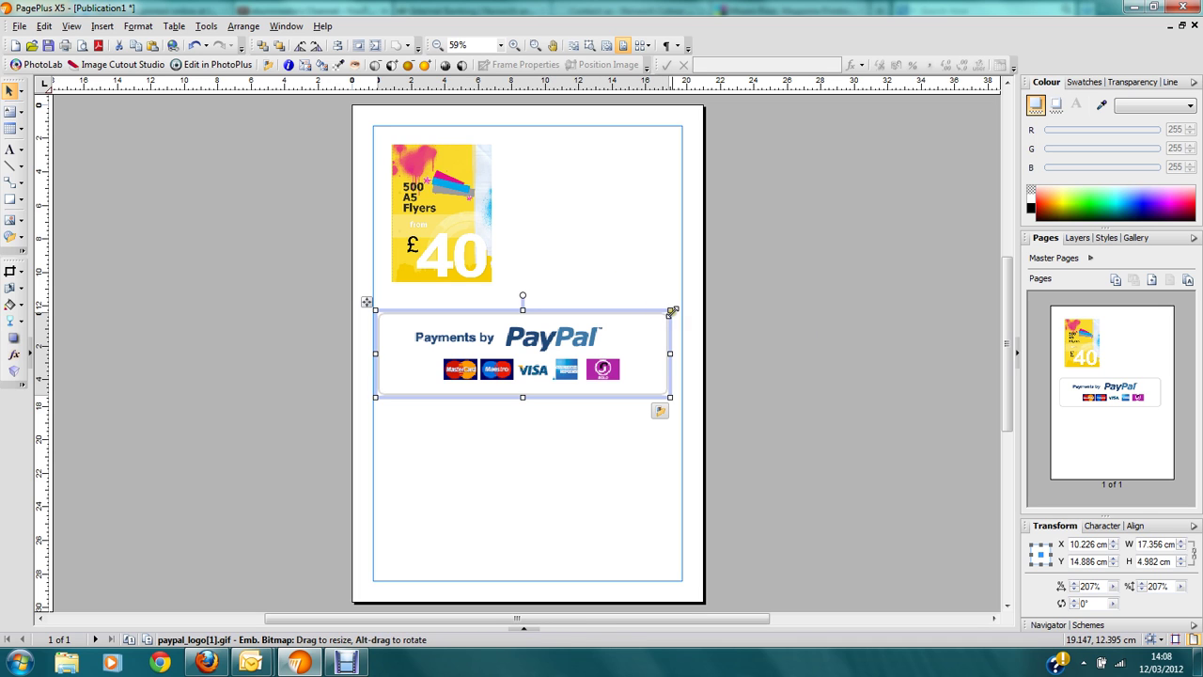
mouse_move(670, 309)
left_mouse_down()
mouse_move(626, 342)
mouse_move(674, 311)
left_mouse_up()
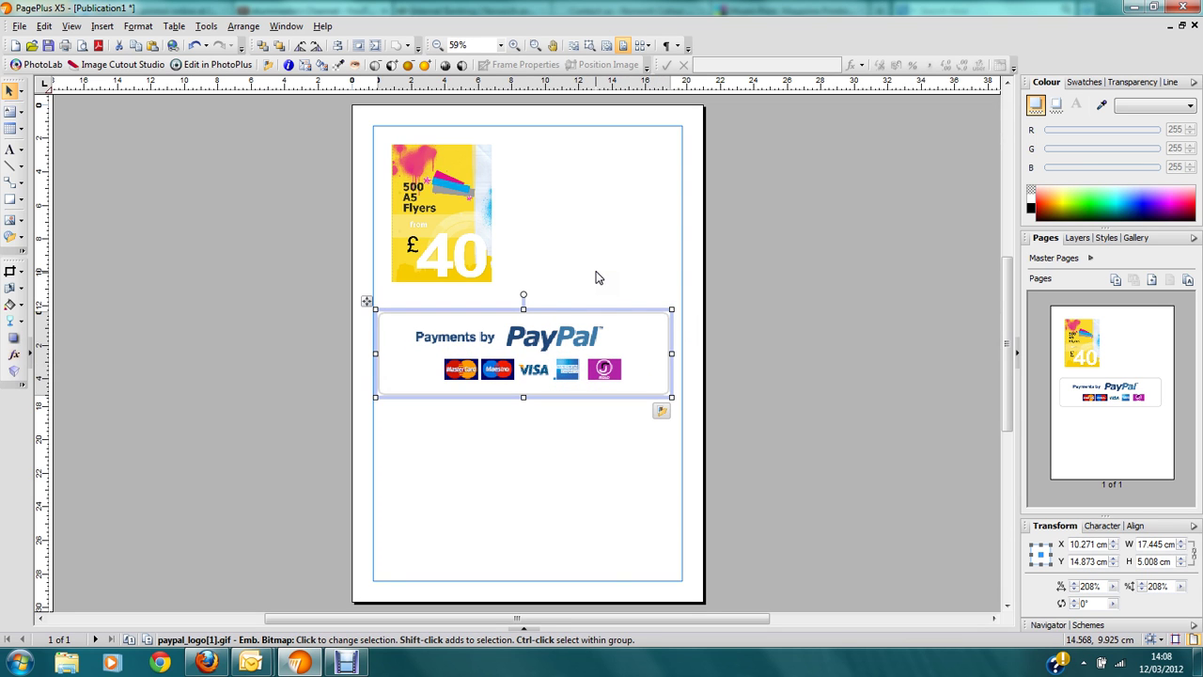
key("Delete")
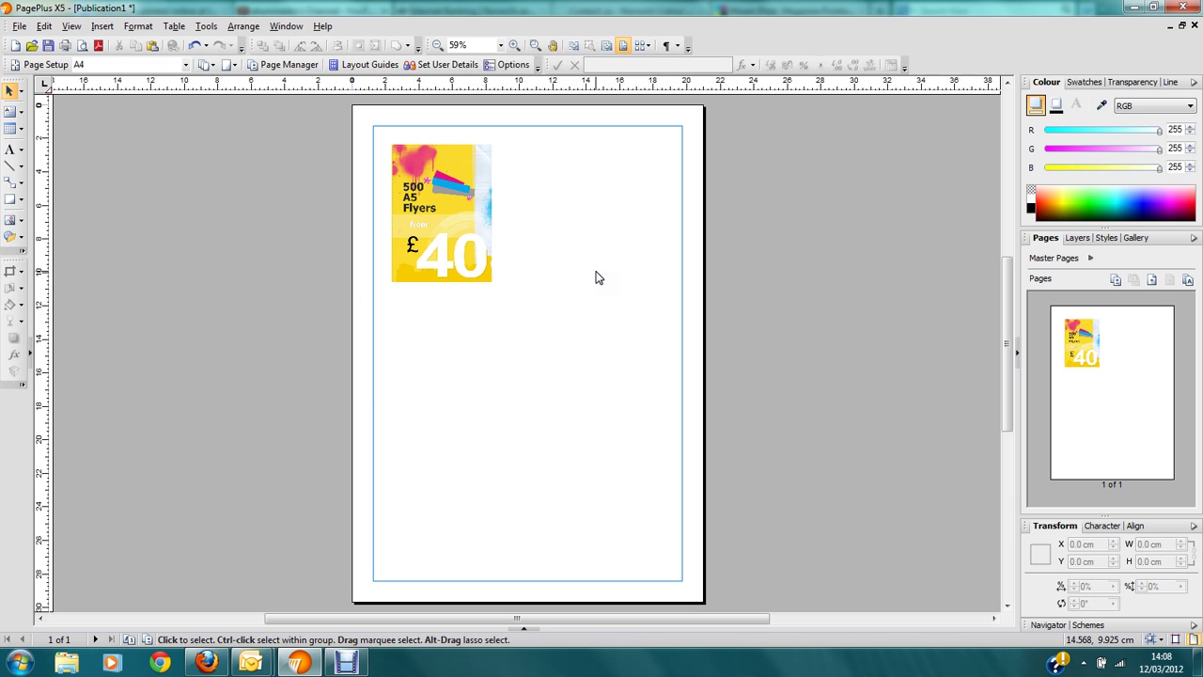
Enlarge the flyer picture proportionally to about 8.8 by 12.1 cm, keeping its upper left corner in place
left_click(485, 271)
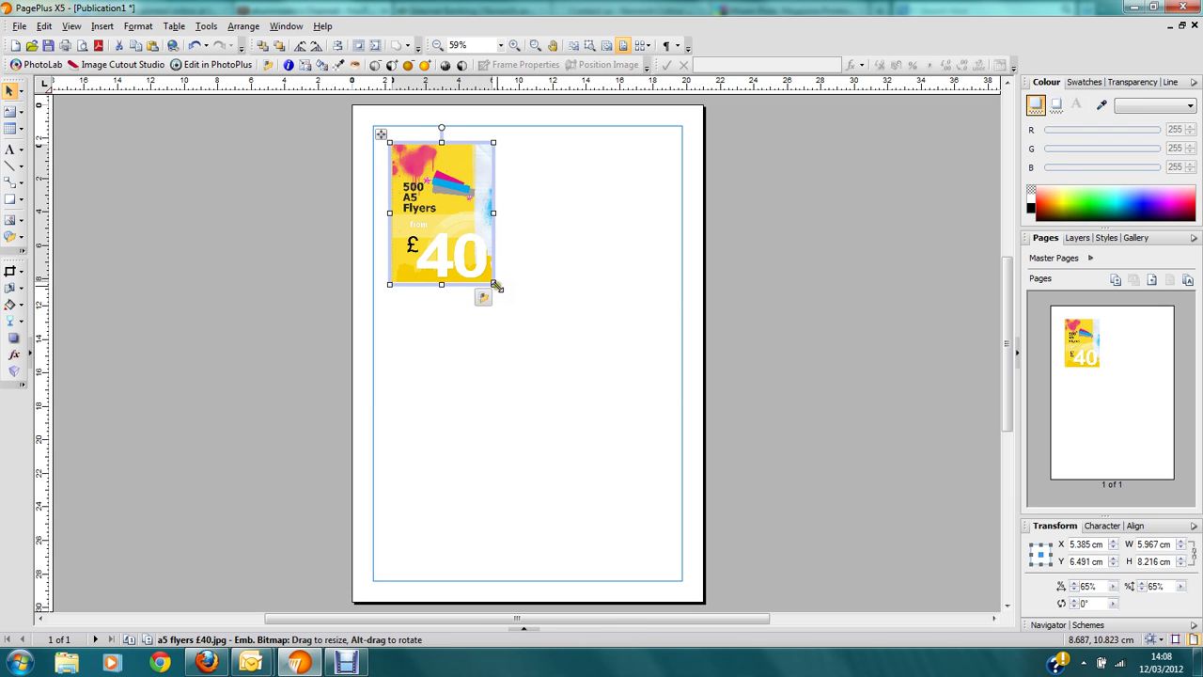
left_click_drag(495, 285, 544, 354)
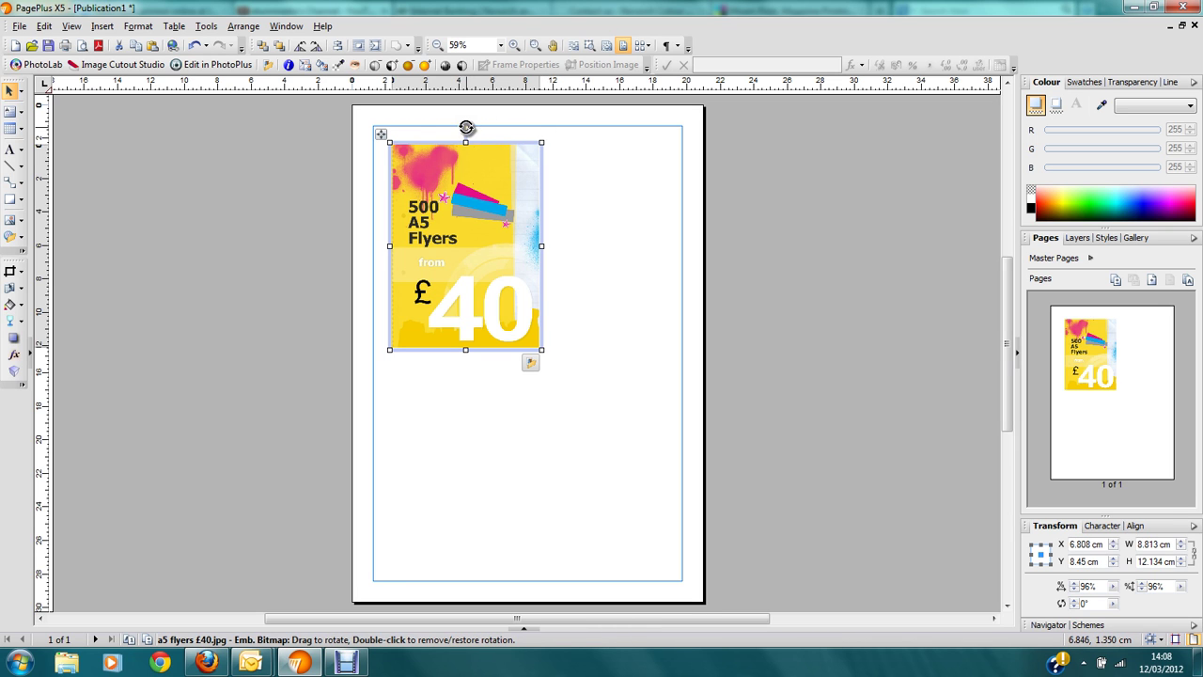
Try rotating the flyer picture by its rotation handle and by its corner, undoing each rotation
mouse_move(466, 128)
left_mouse_down()
mouse_move(500, 110)
mouse_move(526, 151)
mouse_move(452, 131)
mouse_move(477, 129)
mouse_move(465, 133)
left_mouse_up()
left_click(400, 186)
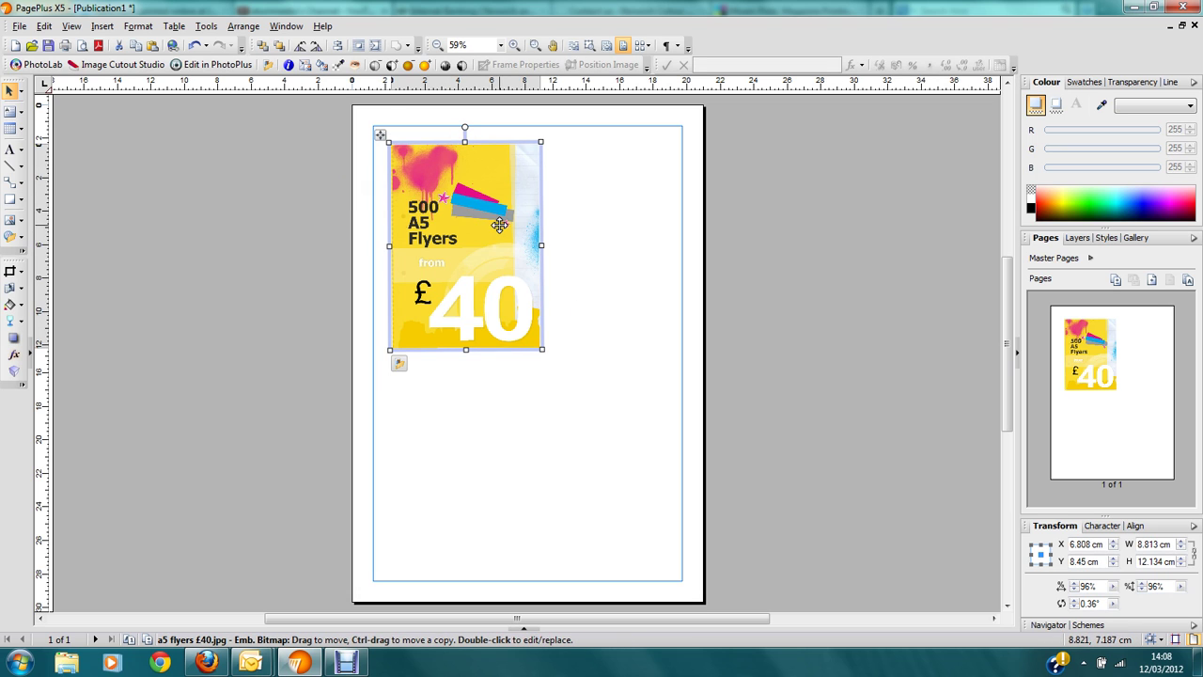
left_click(193, 48)
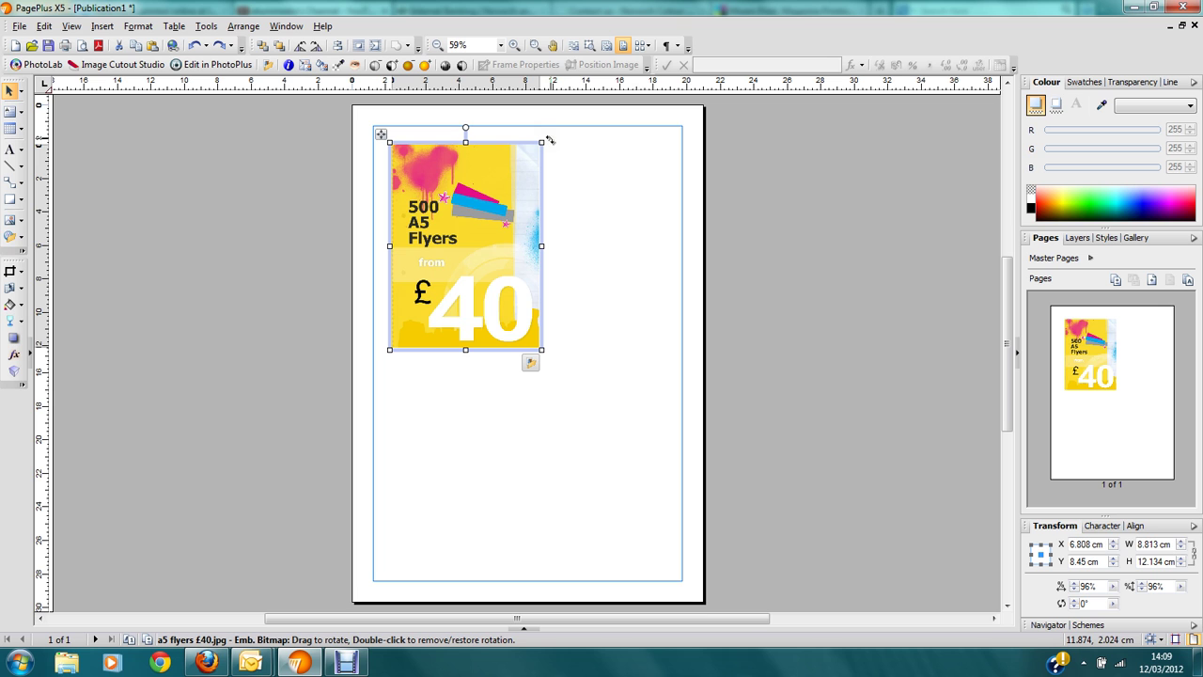
mouse_move(550, 139)
left_mouse_down()
mouse_move(594, 199)
mouse_move(552, 111)
mouse_move(569, 141)
left_mouse_up()
left_click(195, 46)
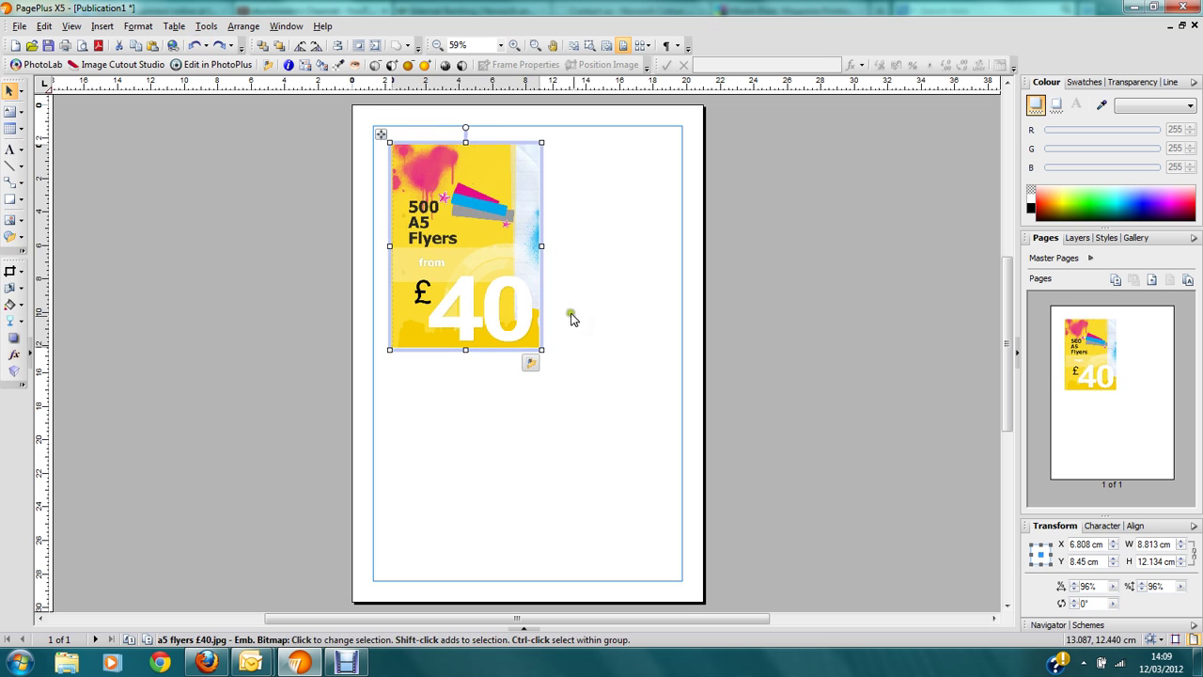
Scale the flyer picture to about 5.4 by 7.5 cm, move it inside the page's upper right margin corner, and deselect it
left_click_drag(549, 352, 685, 473)
left_click_drag(567, 320, 529, 277)
left_click_drag(616, 464, 494, 232)
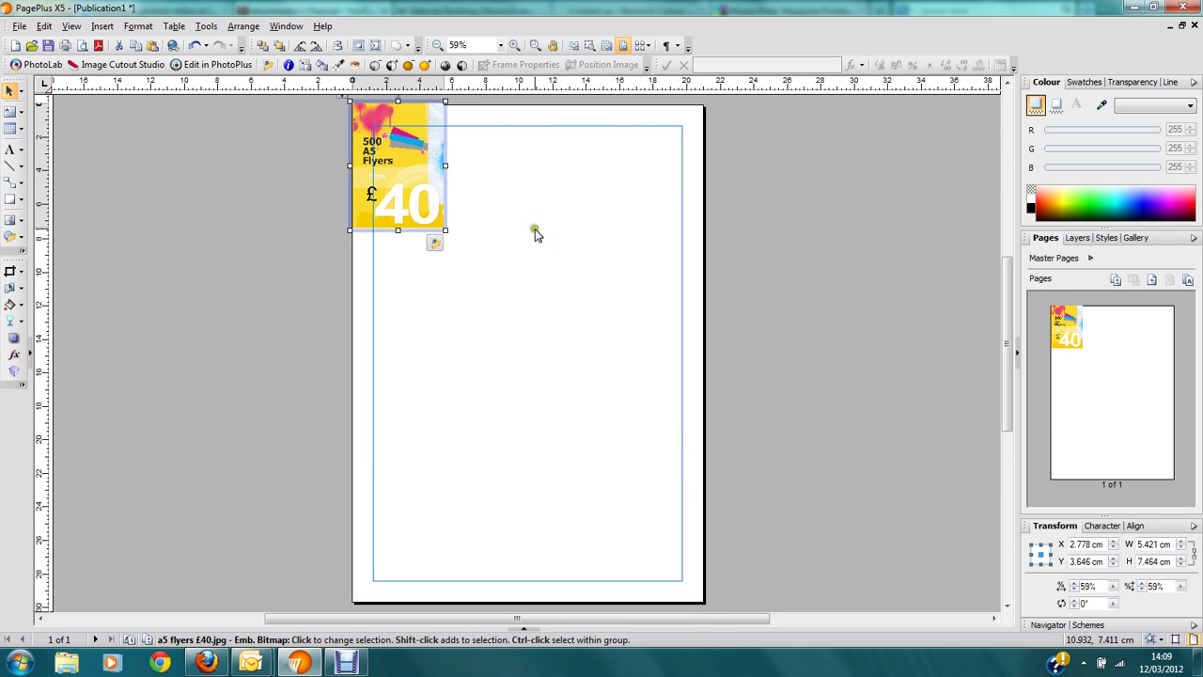
left_click_drag(415, 175, 644, 206)
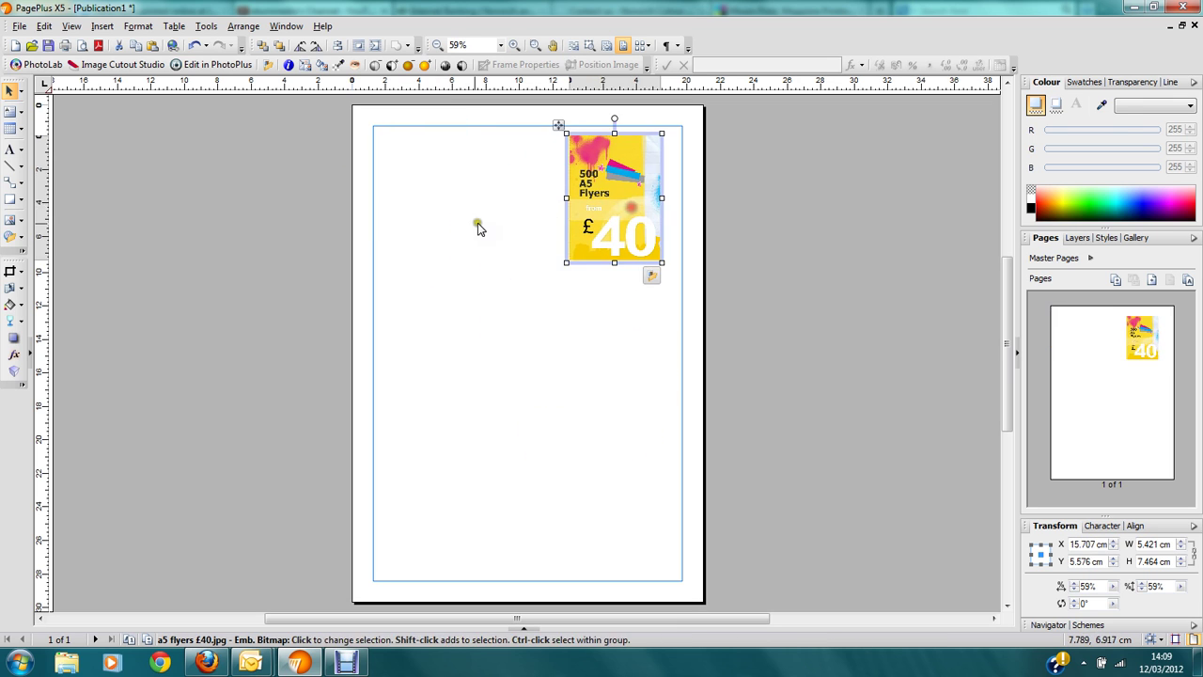
left_click(472, 224)
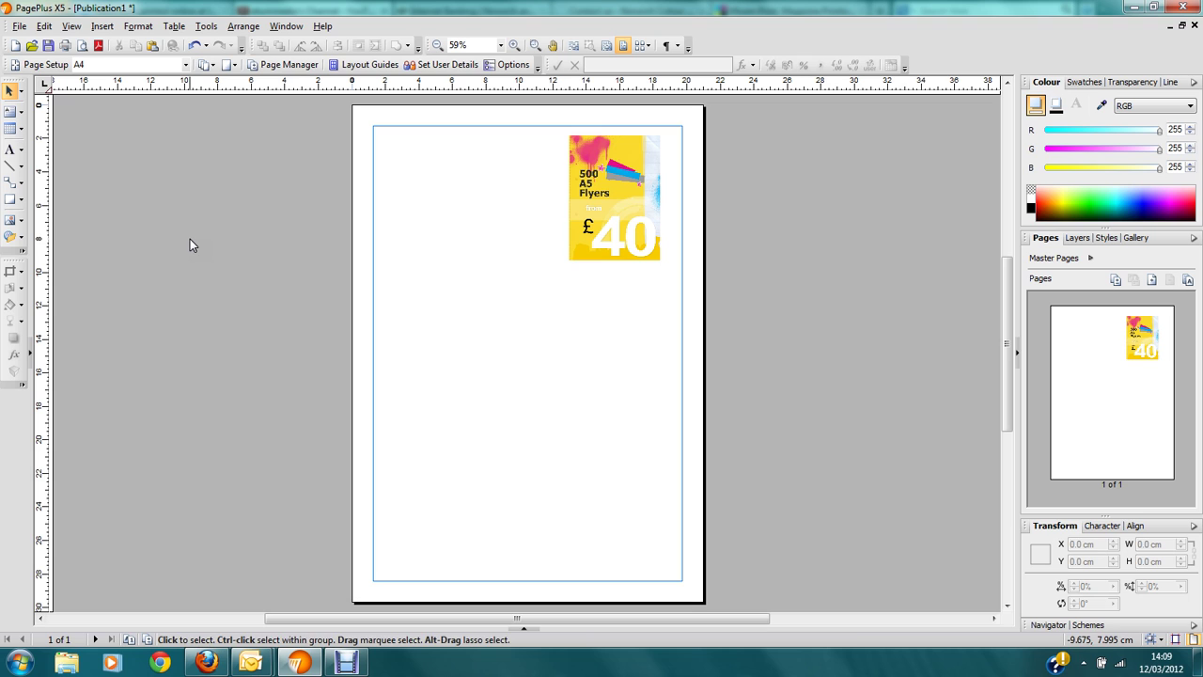
Draw an empty rectangular picture frame about 9.0 by 7.7 cm to the left of the flyer picture
left_click(24, 221)
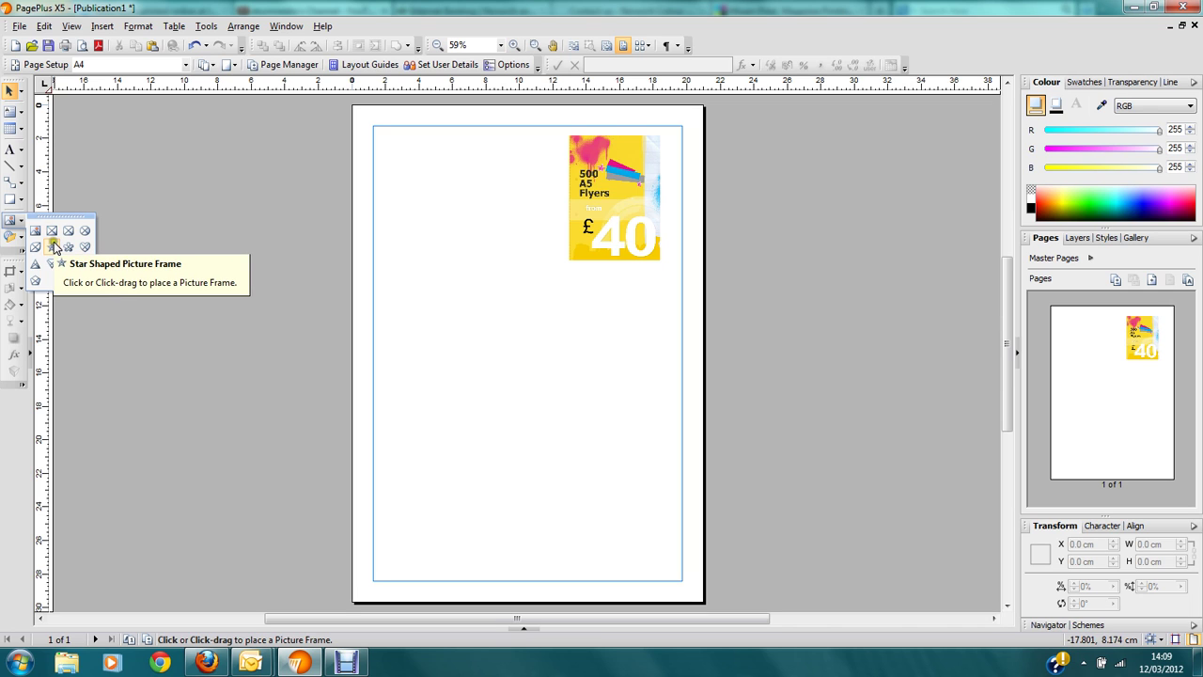
left_click(51, 233)
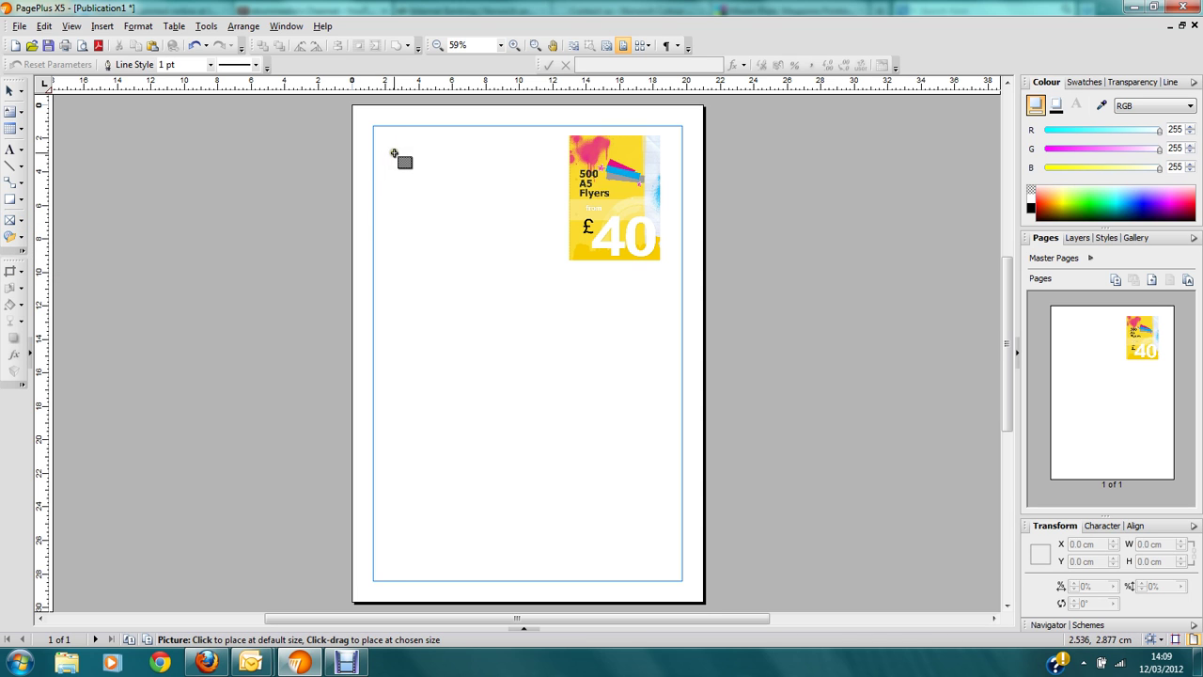
left_click_drag(394, 154, 548, 284)
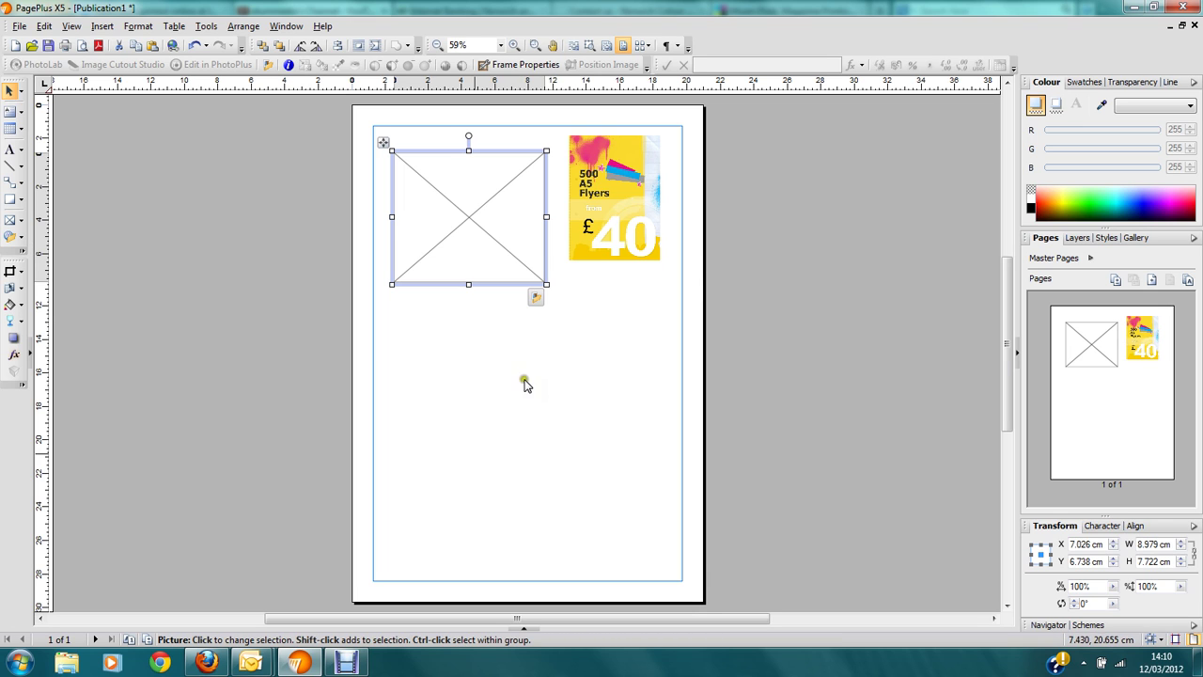
Fill the empty picture frame with the embedded picture "a5 flyers £40"
left_click(536, 299)
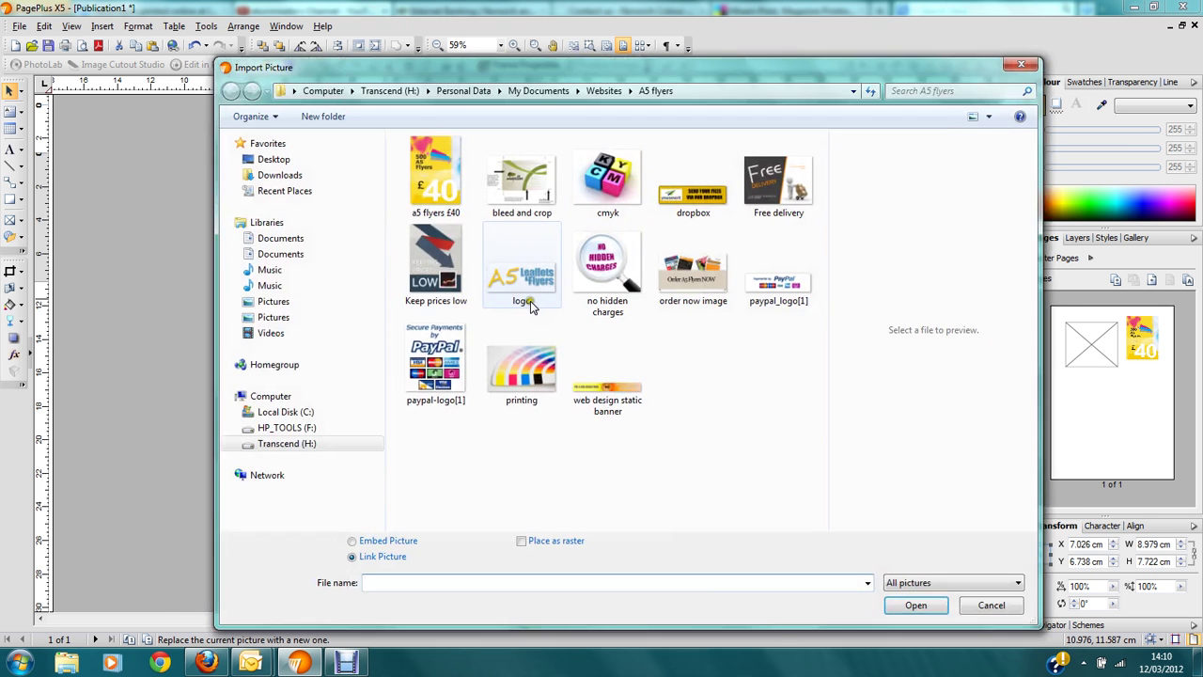
left_click(440, 175)
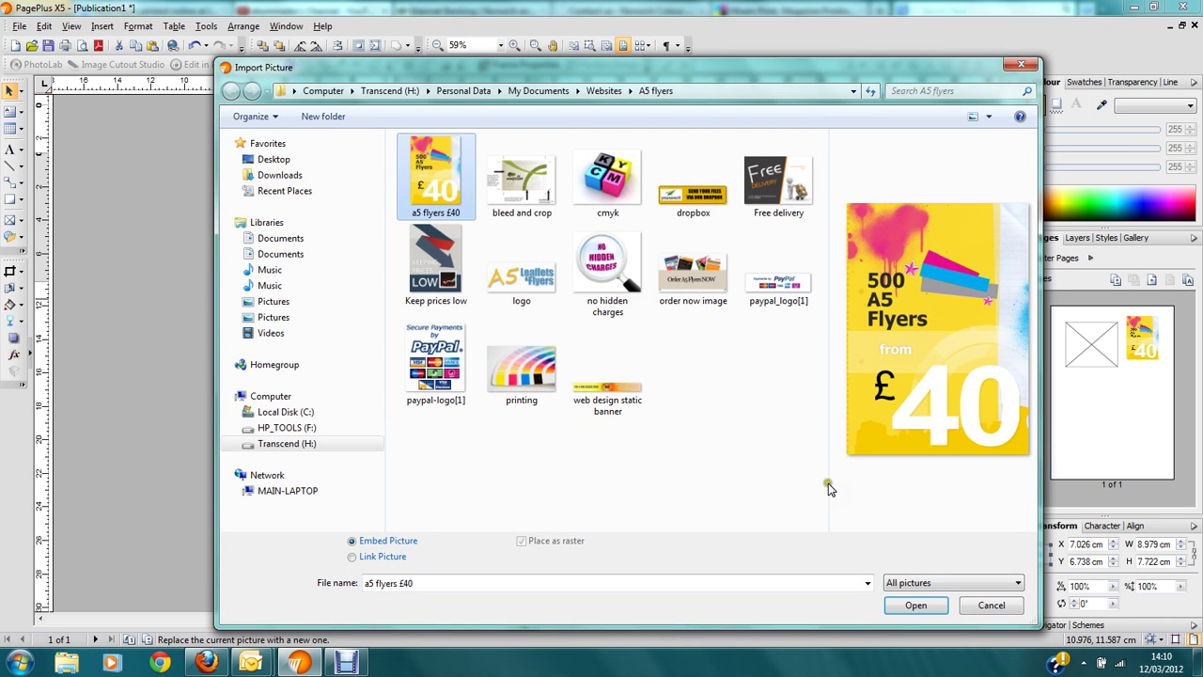
left_click(915, 606)
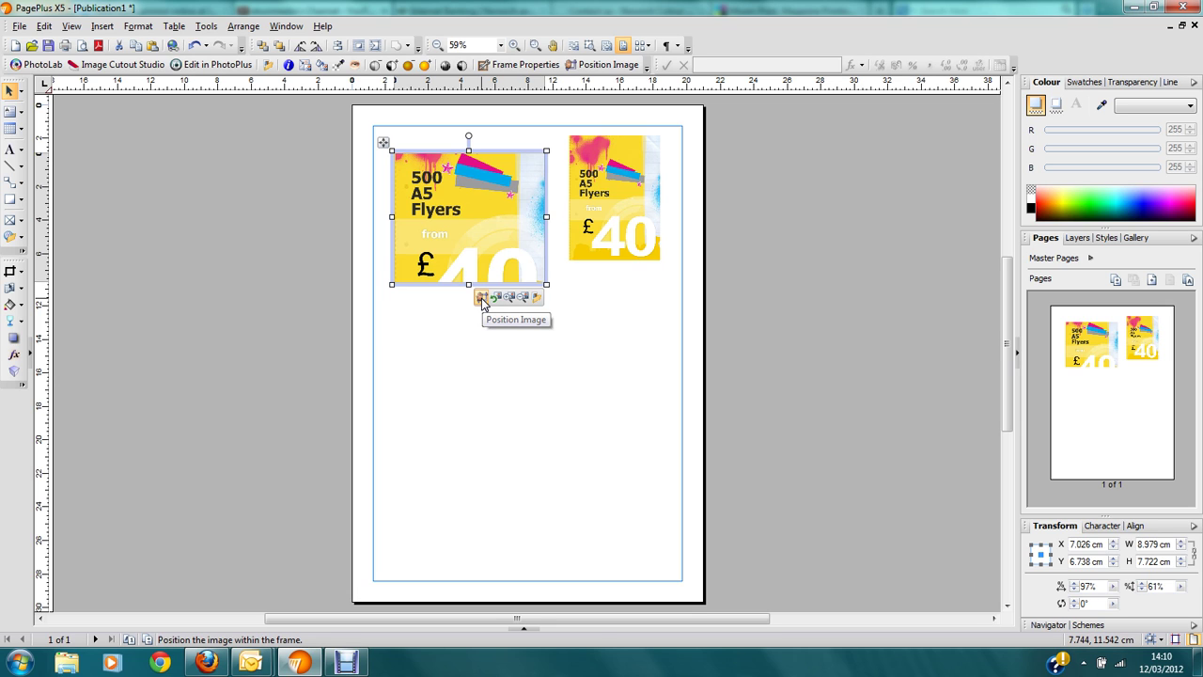
Replace the picture inside the frame with "Keep prices low"
left_click(537, 298)
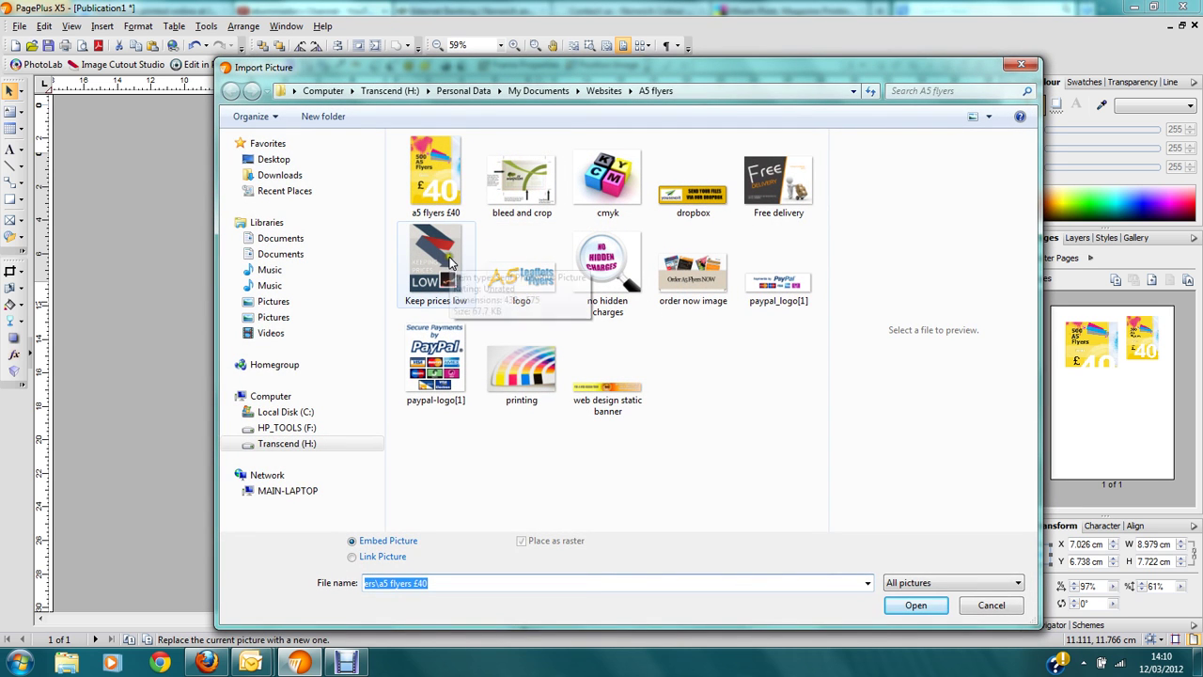
left_click(447, 268)
left_click(917, 604)
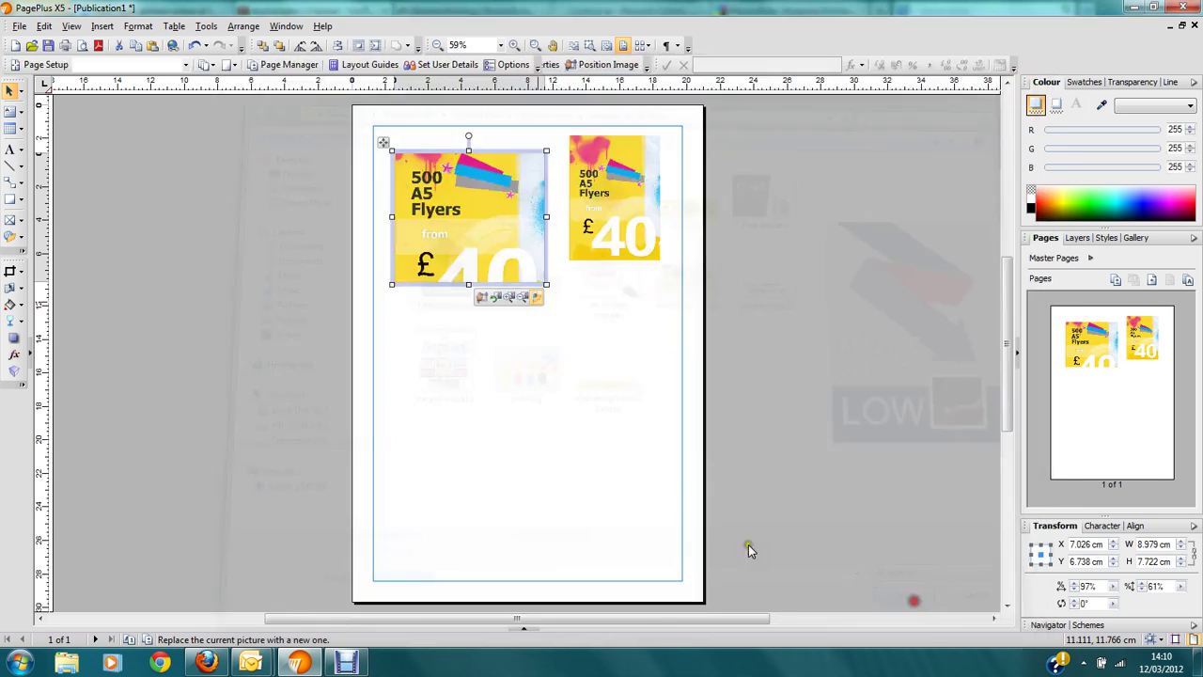
Replace the picture inside the rectangular frame with "a5 flyers £40"
left_click(539, 299)
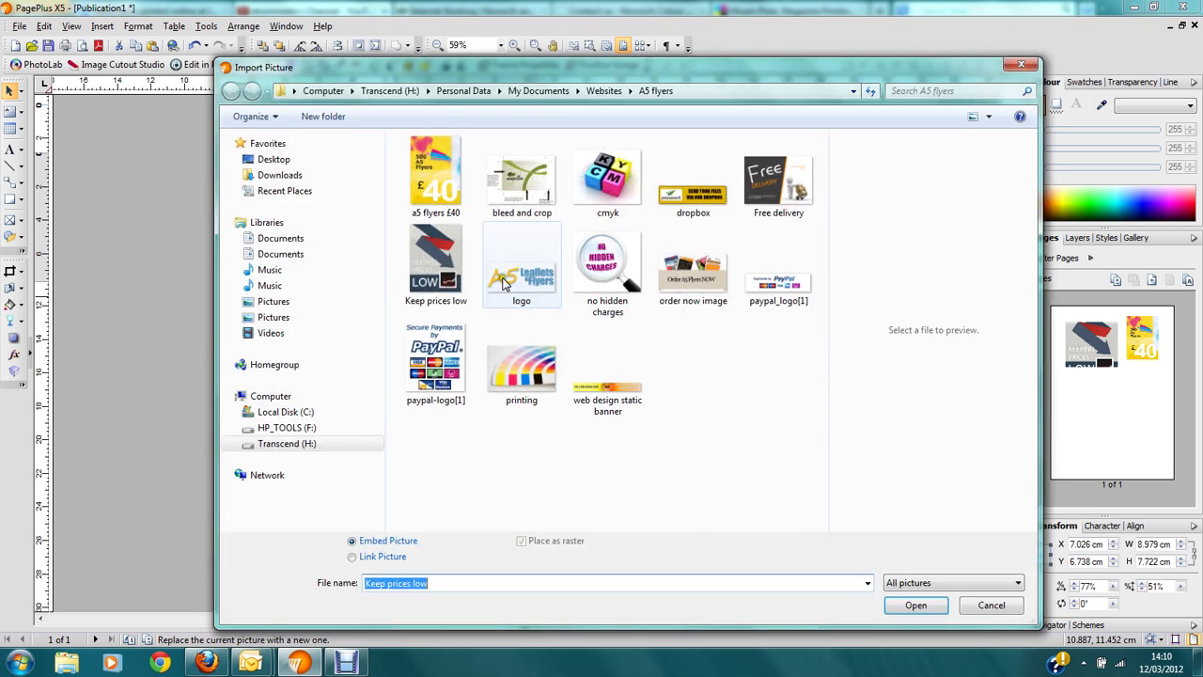
left_click(435, 174)
left_click(917, 606)
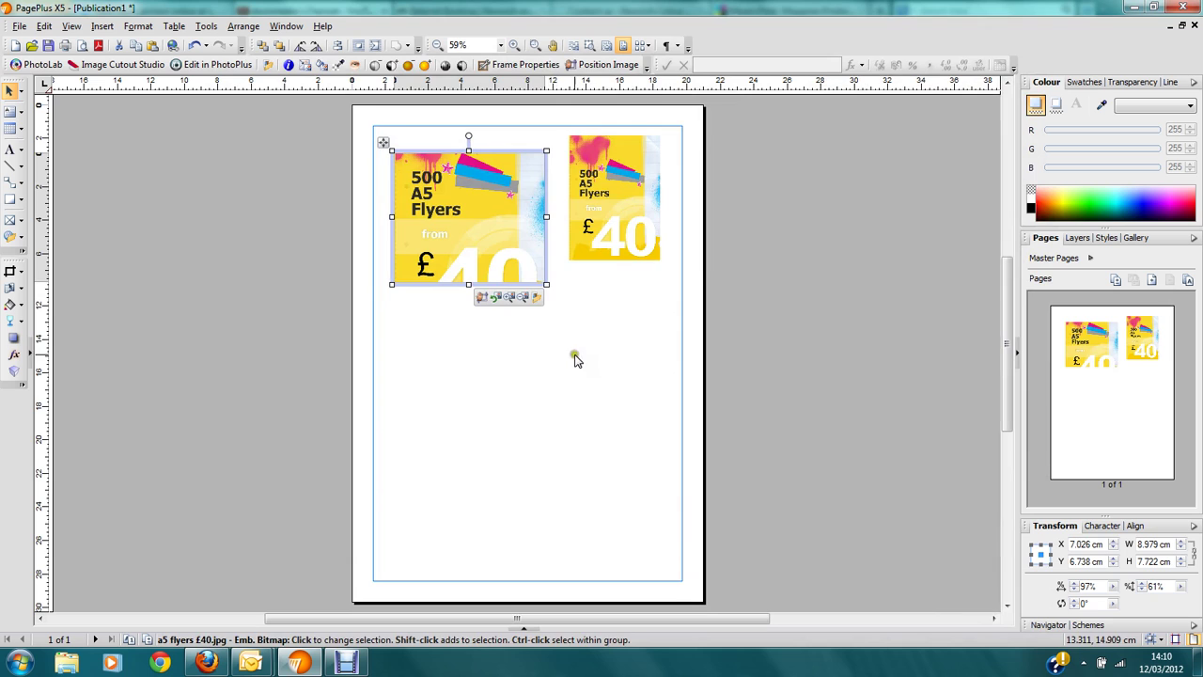
Shift the flyer picture upward within the rectangular frame and zoom it out until the flyer is narrower than the frame
left_click(481, 298)
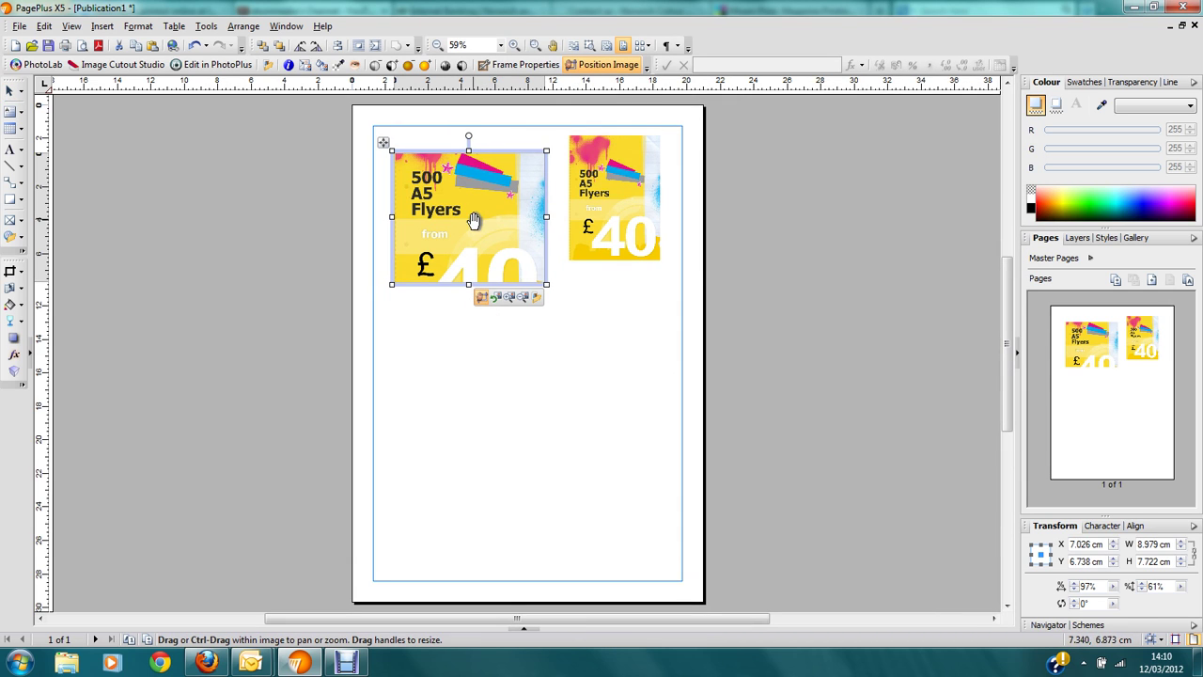
mouse_move(462, 234)
left_mouse_down()
mouse_move(457, 201)
mouse_move(457, 274)
mouse_move(468, 247)
mouse_move(507, 247)
mouse_move(477, 259)
mouse_move(455, 201)
mouse_move(462, 255)
mouse_move(457, 188)
mouse_move(457, 237)
mouse_move(476, 269)
mouse_move(459, 179)
mouse_move(470, 258)
mouse_move(465, 243)
left_mouse_up()
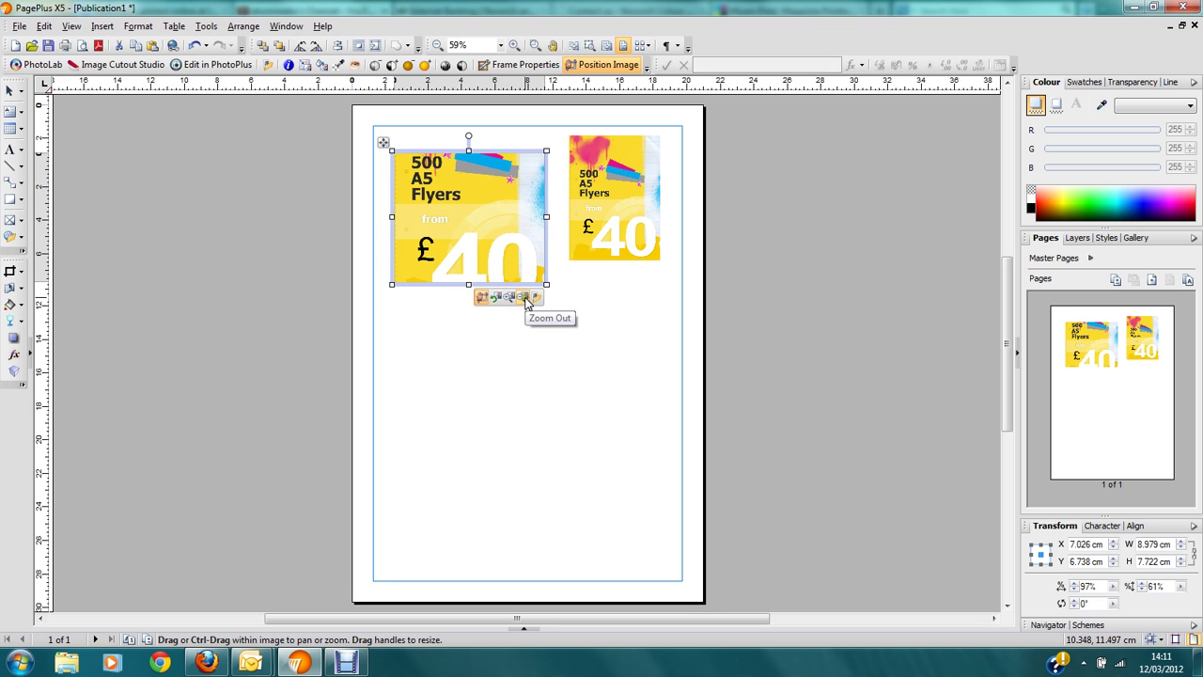
left_click(523, 298)
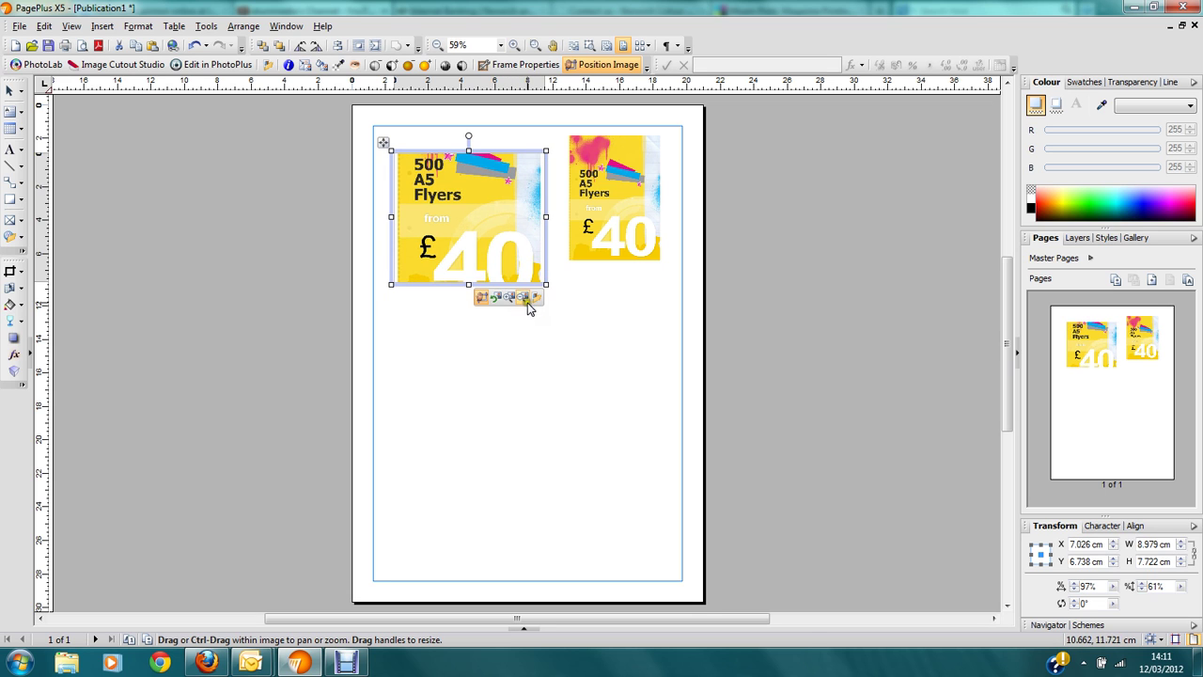
left_click(523, 298)
left_click(523, 299)
left_click(523, 299)
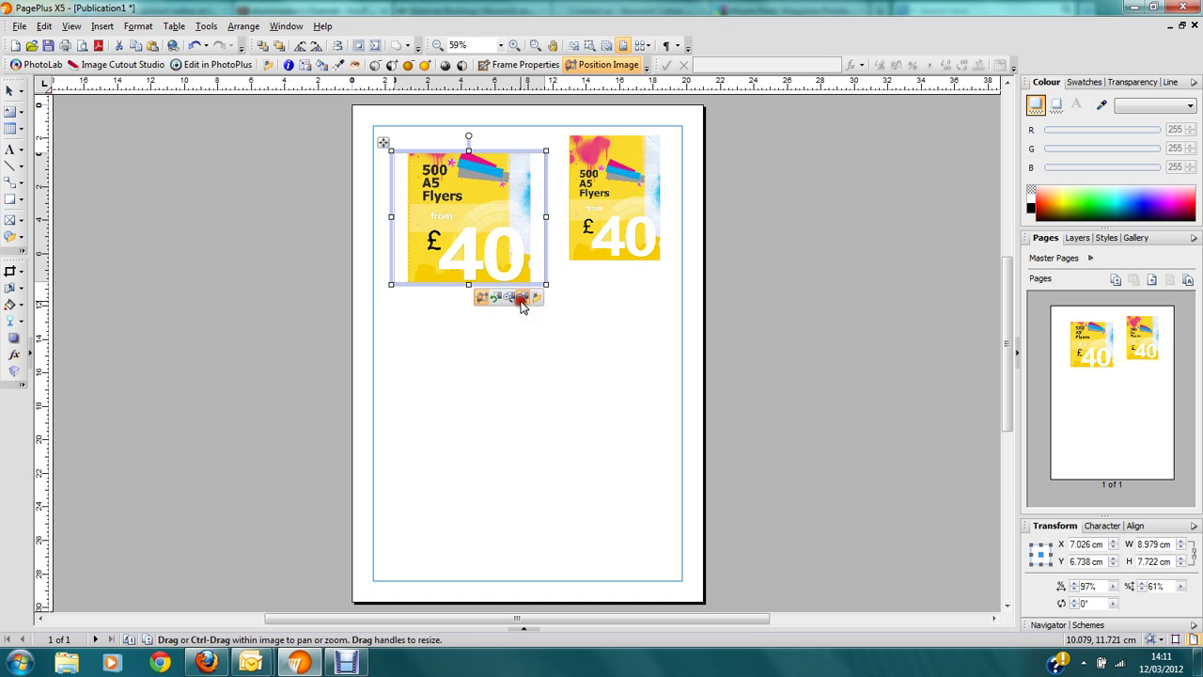
left_click(523, 299)
left_click(523, 299)
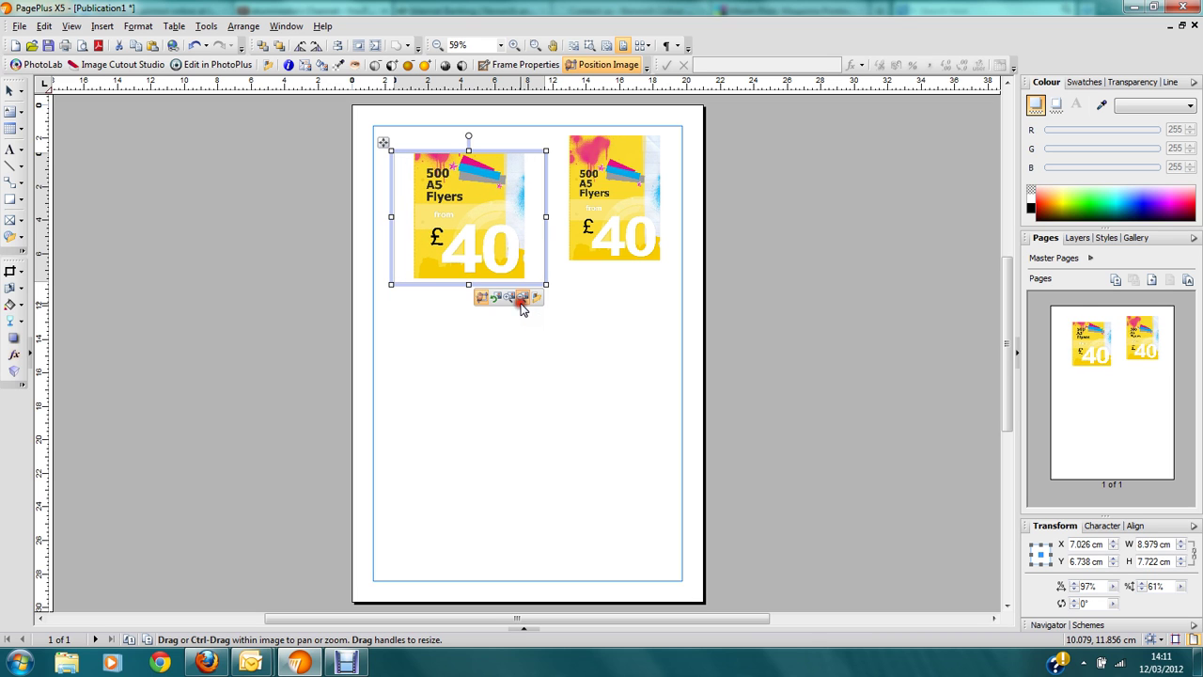
left_click(523, 299)
Shift the flyer picture down within the rectangular frame and zoom it in until it fills the frame's width
left_click_drag(473, 194, 475, 234)
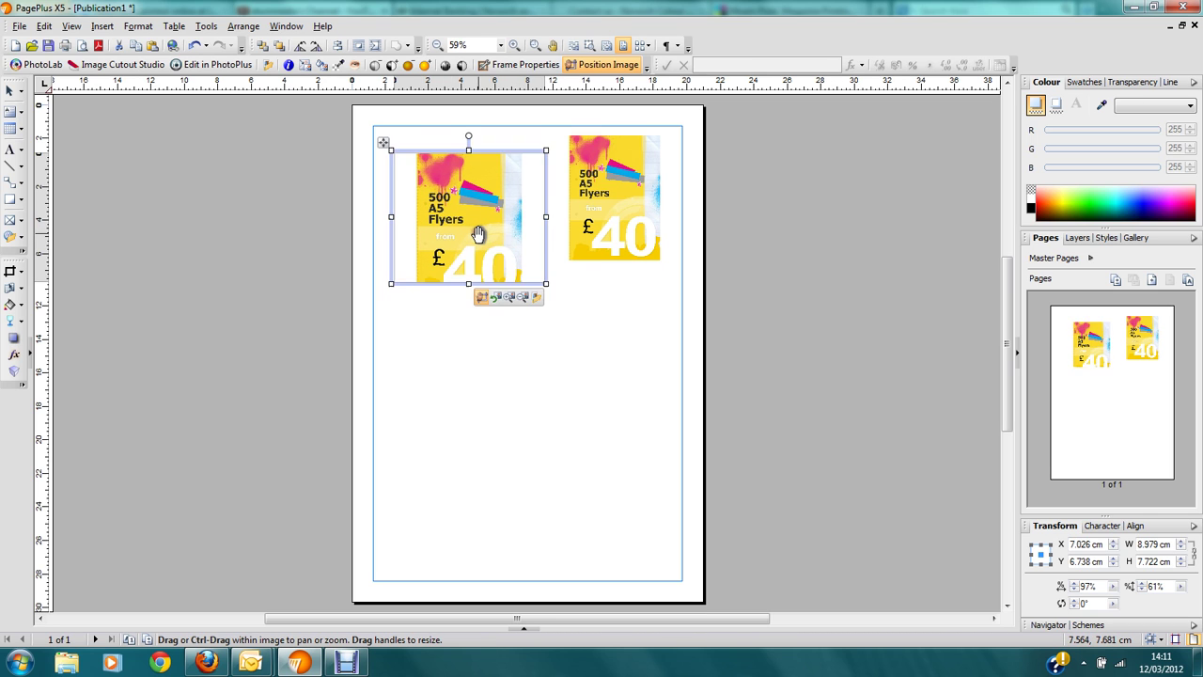
left_click(508, 299)
left_click(507, 298)
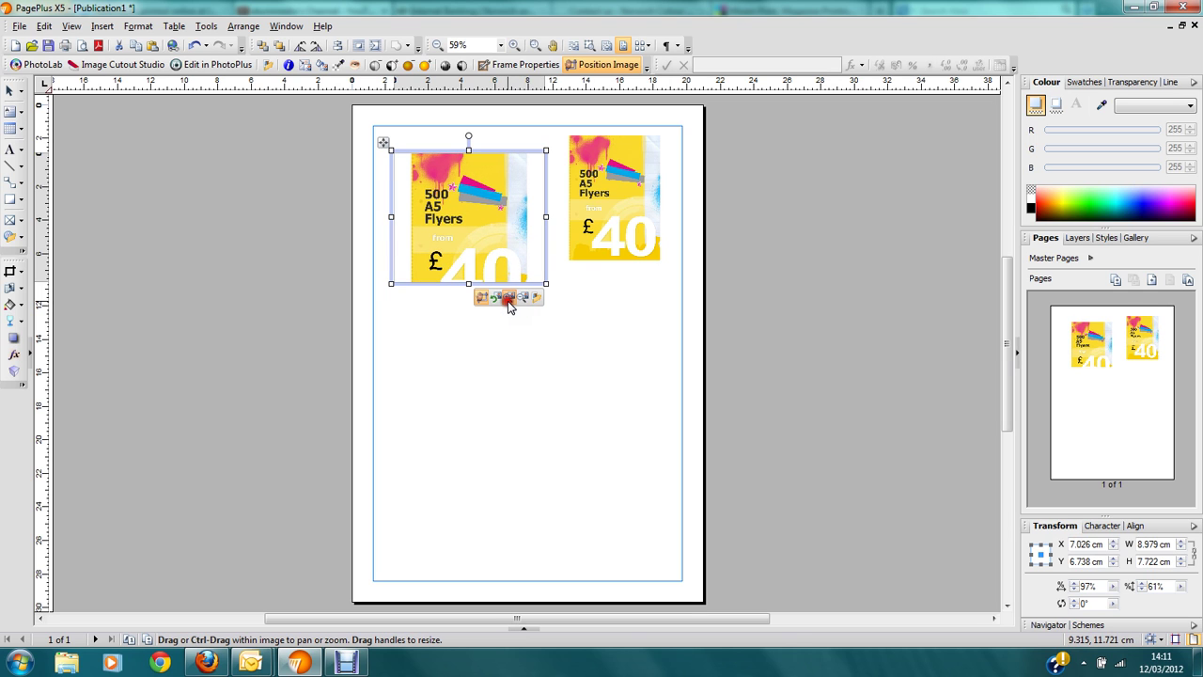
left_click(508, 298)
left_click(508, 298)
left_click(508, 298)
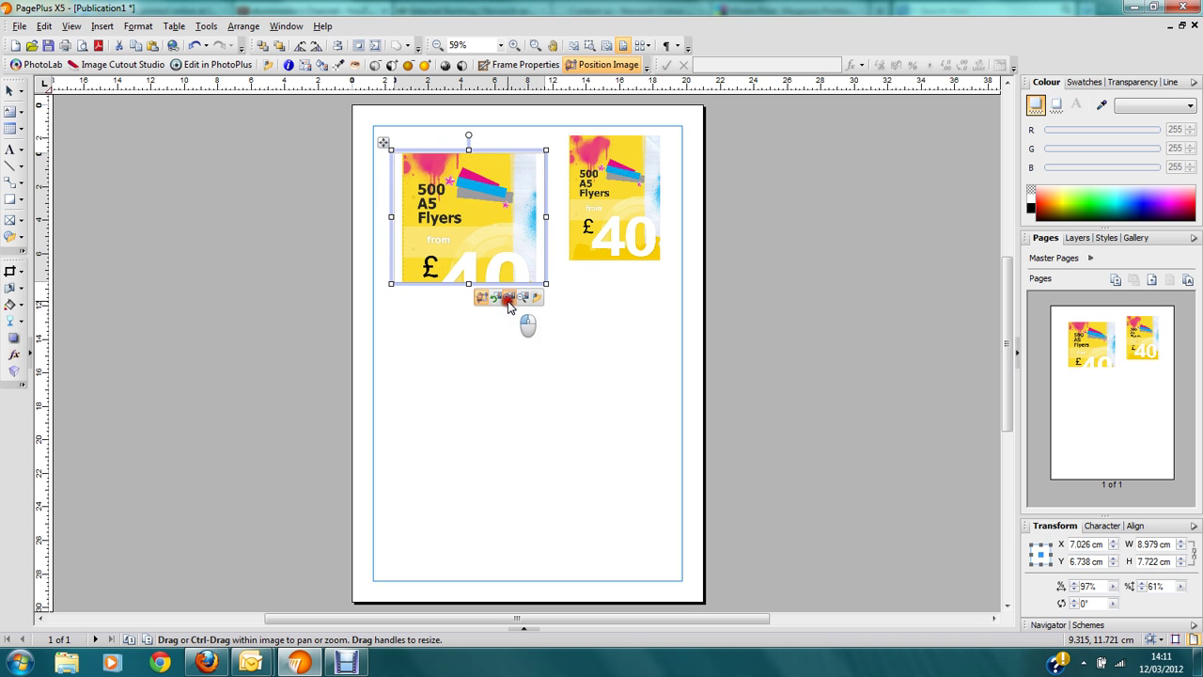
left_click(508, 298)
left_click(508, 298)
left_click(507, 298)
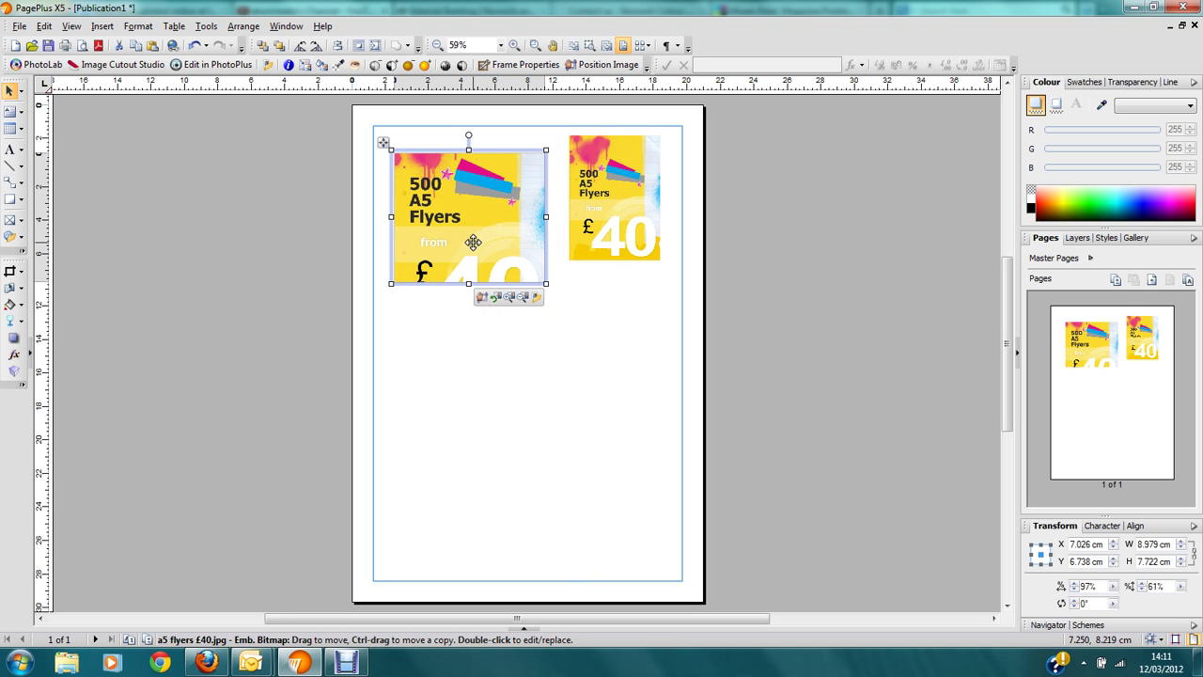
Pan the flyer picture inside the rectangular frame up to its "£40" area, and back down to its upper part
left_click(479, 298)
left_click_drag(462, 236, 457, 161)
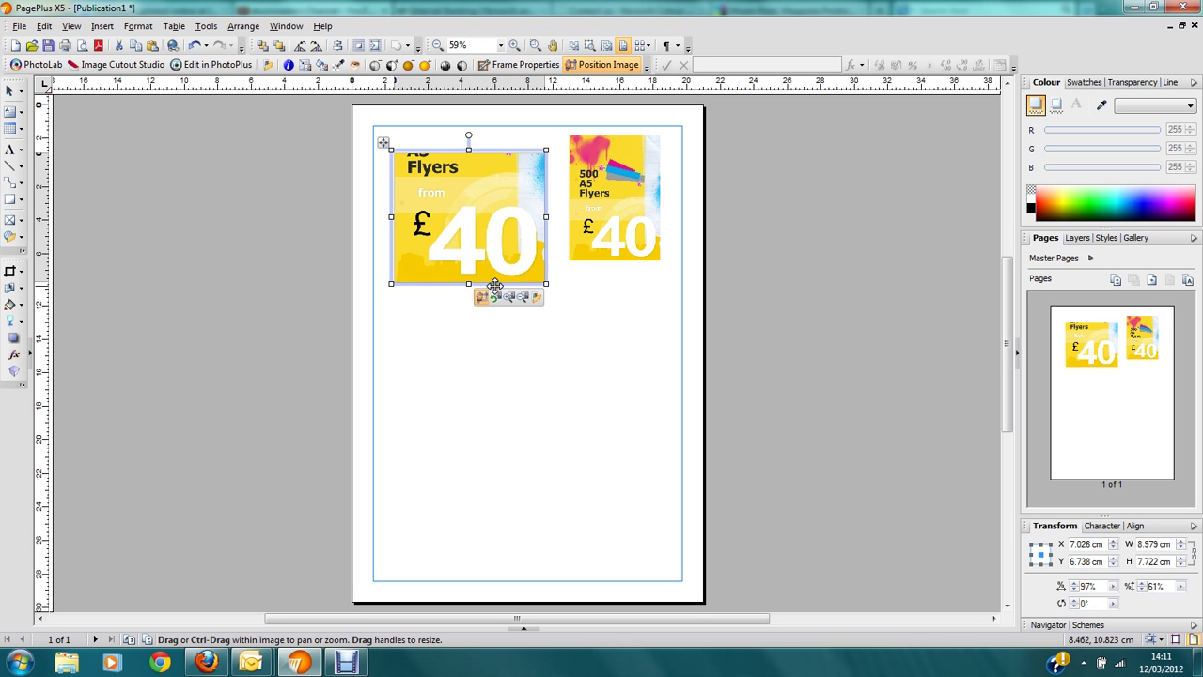
left_click_drag(477, 241, 481, 310)
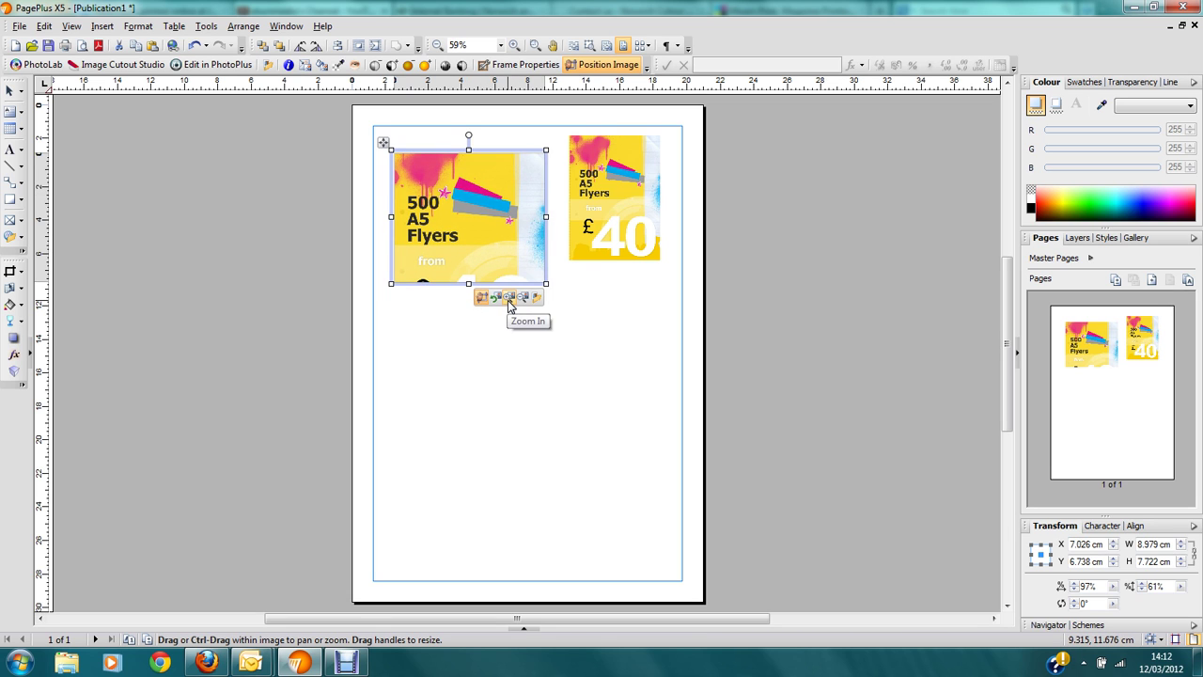
Zoom the flyer picture in five levels inside the rectangular frame and shift it up and slightly right
left_click(509, 299)
left_click(507, 301)
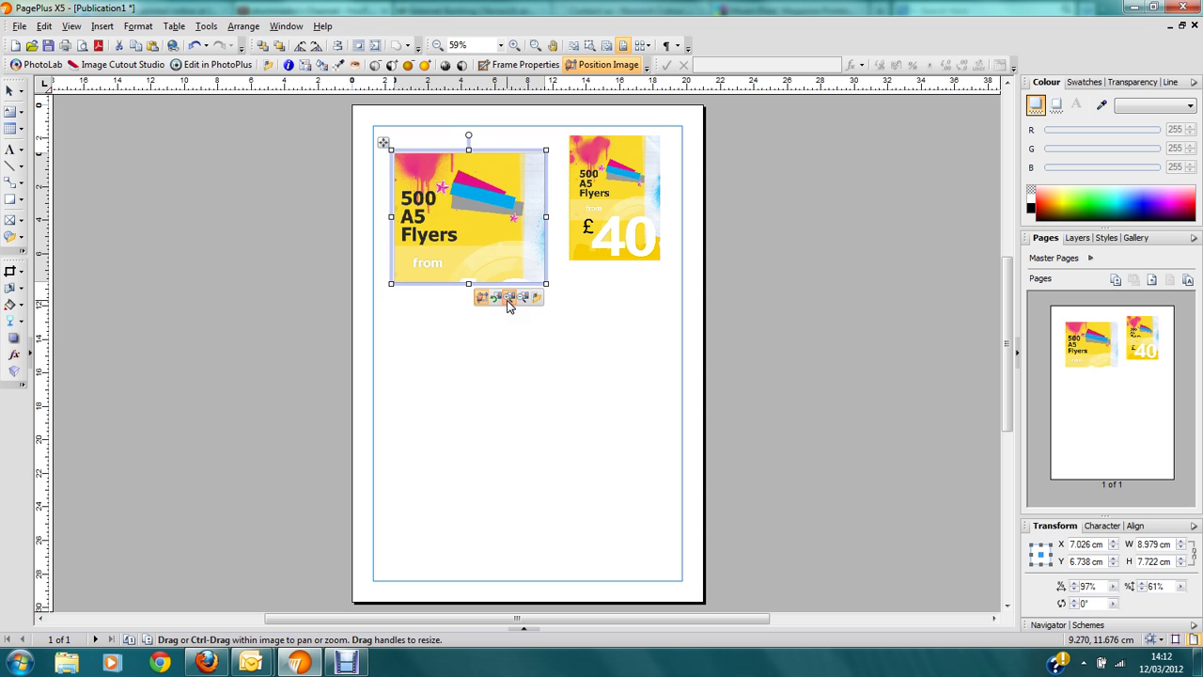
left_click(508, 299)
left_click(508, 299)
left_click(507, 299)
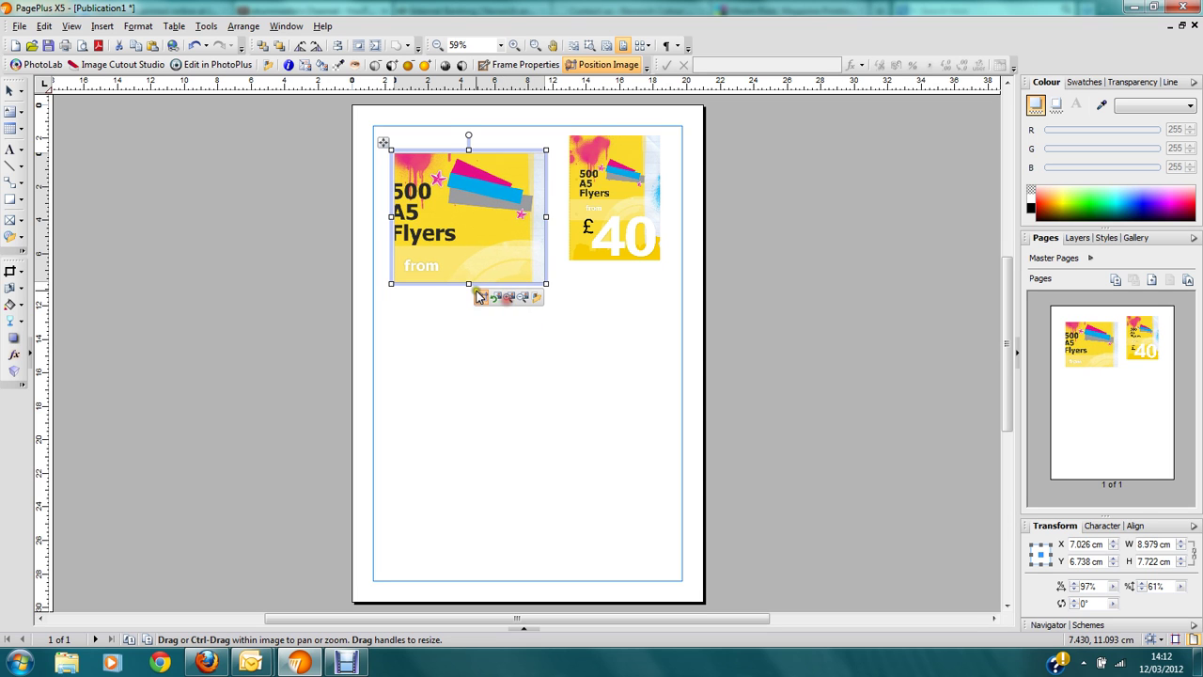
left_click(479, 299)
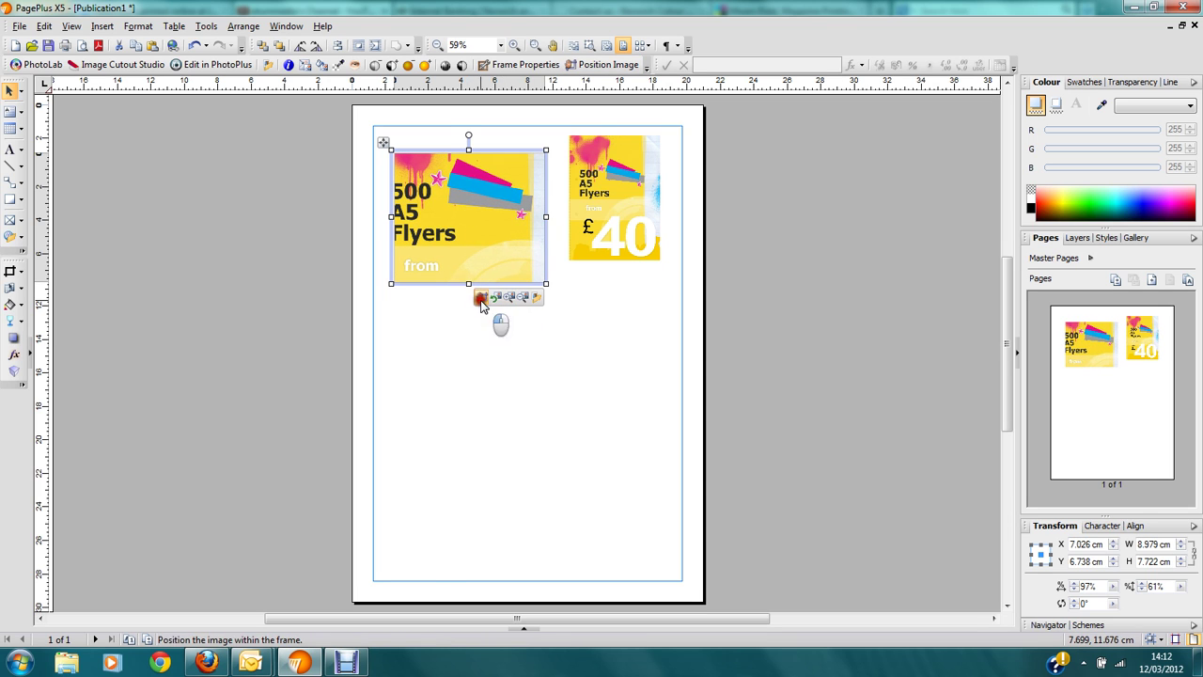
left_click_drag(442, 218, 457, 172)
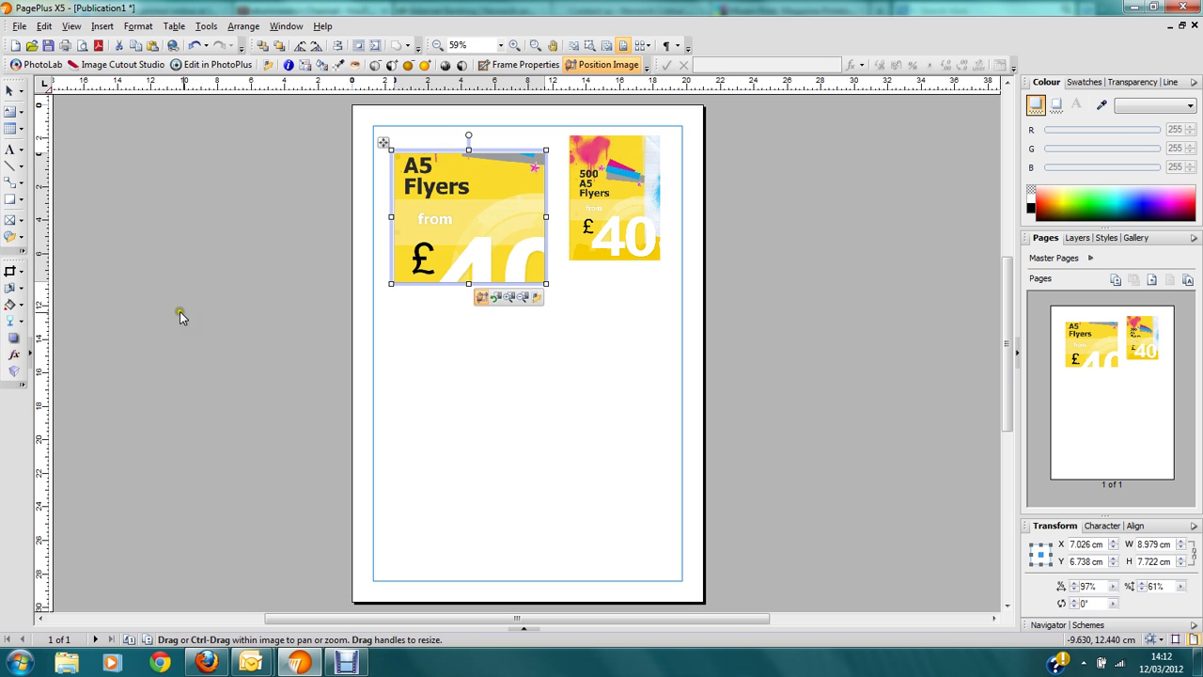
Draw an elliptical picture frame about 11.8 by 10.7 cm on the page below the two flyer pictures
left_click(152, 286)
left_click(21, 218)
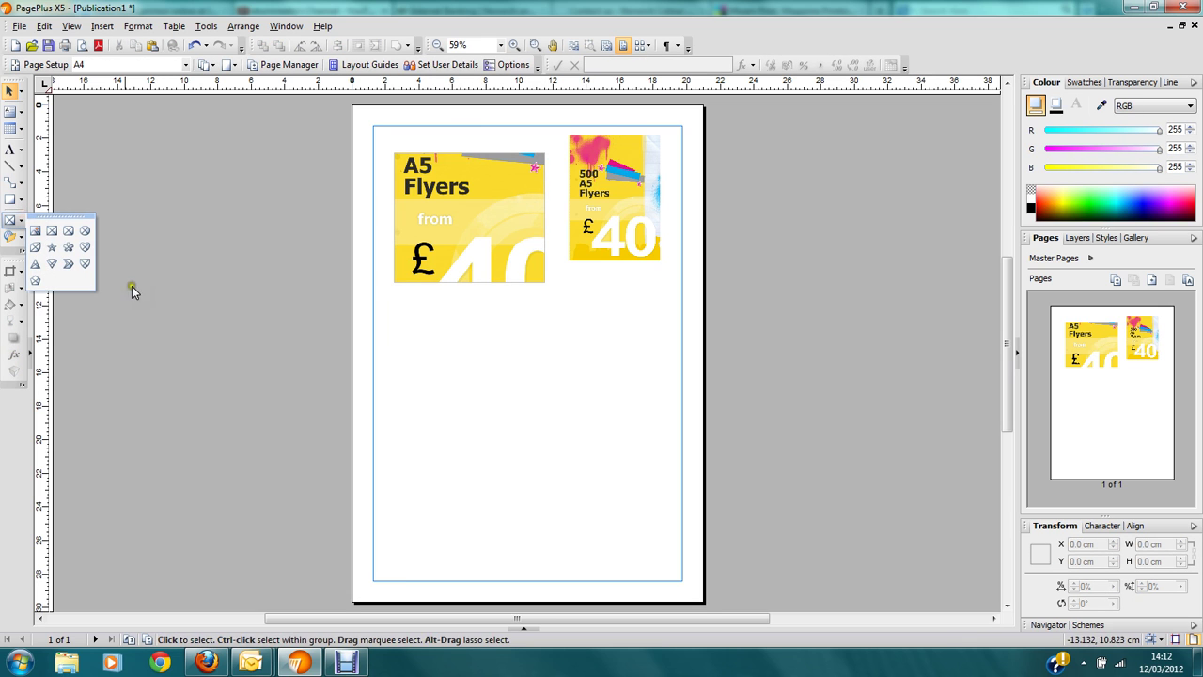
left_click(86, 232)
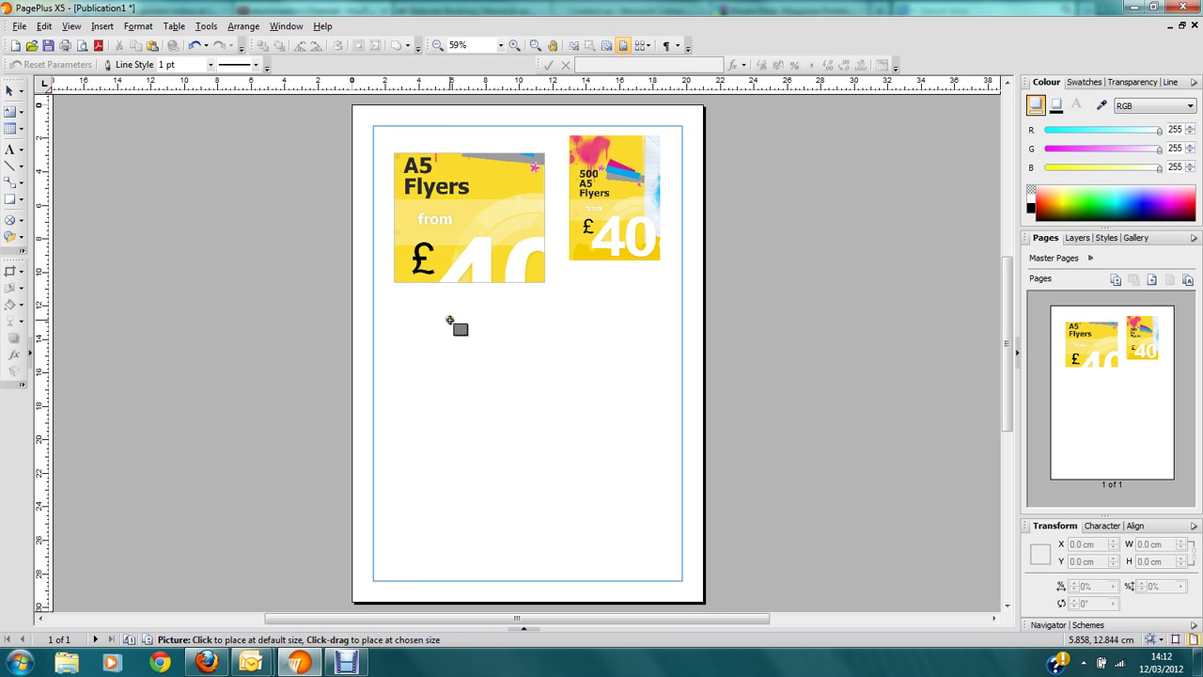
left_click_drag(448, 320, 648, 499)
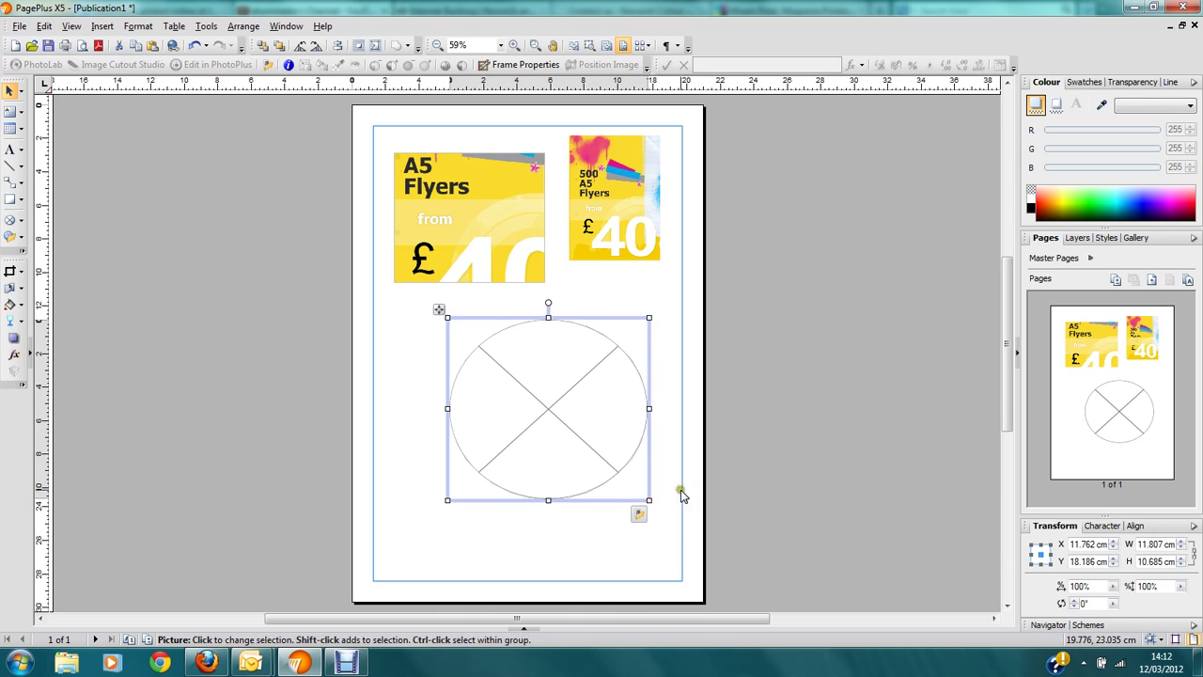
Fill the empty elliptical frame with the embedded picture "Free delivery"
left_click(638, 516)
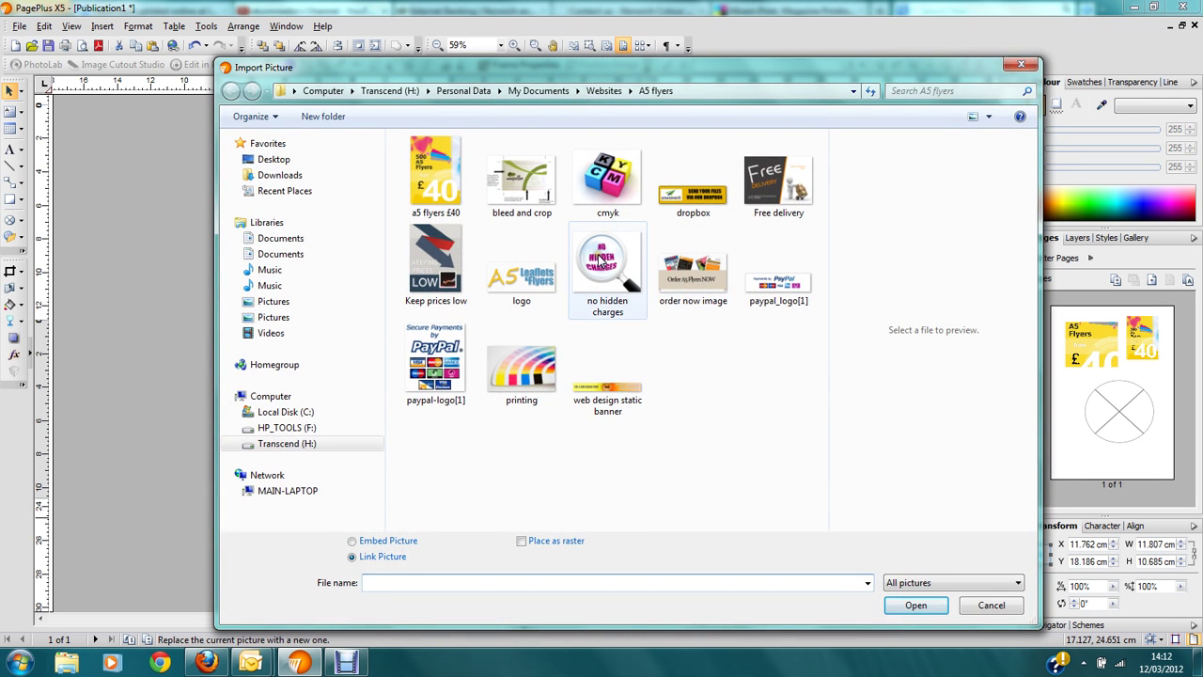
left_click(779, 179)
left_click(916, 605)
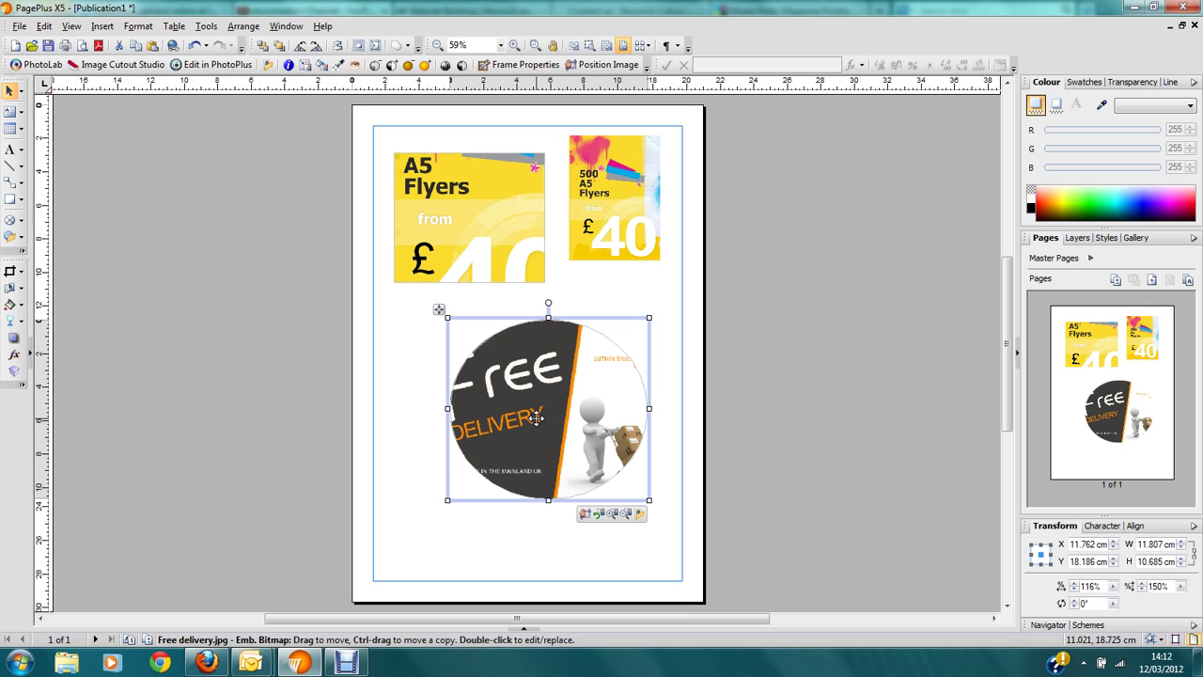
Move the elliptical frame slightly down and left, and zoom its "Free delivery" picture out five levels
mouse_move(555, 410)
left_mouse_down()
mouse_move(547, 400)
mouse_move(550, 418)
left_mouse_up()
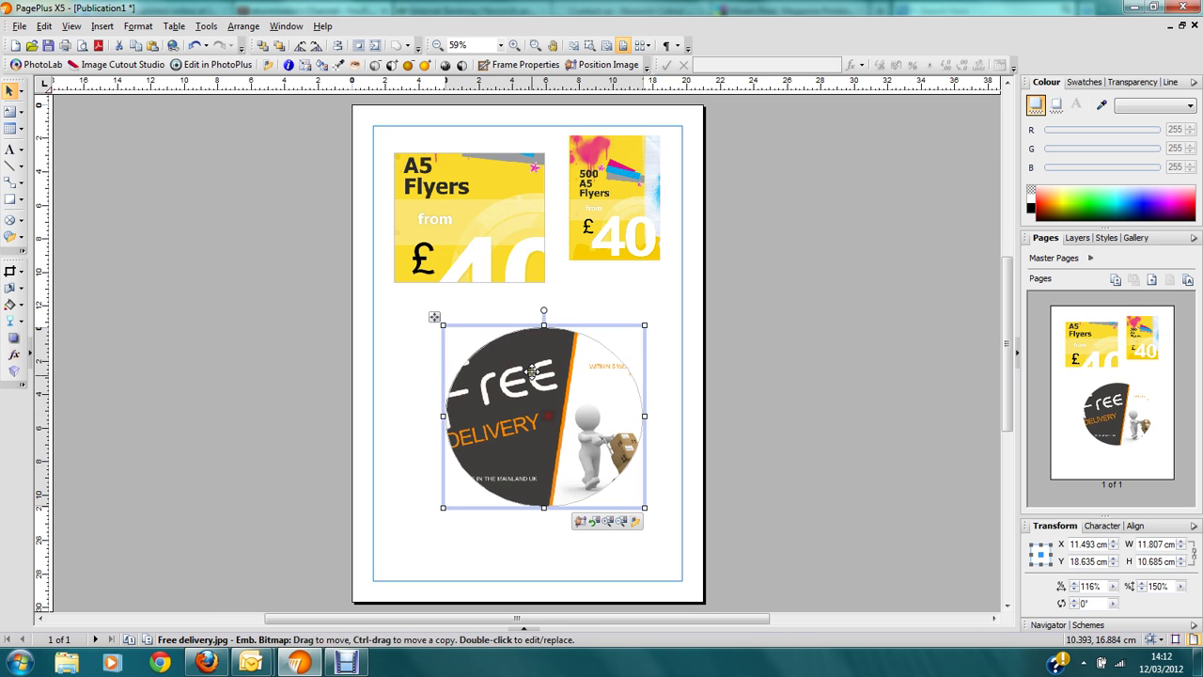
left_click(619, 521)
left_click(619, 521)
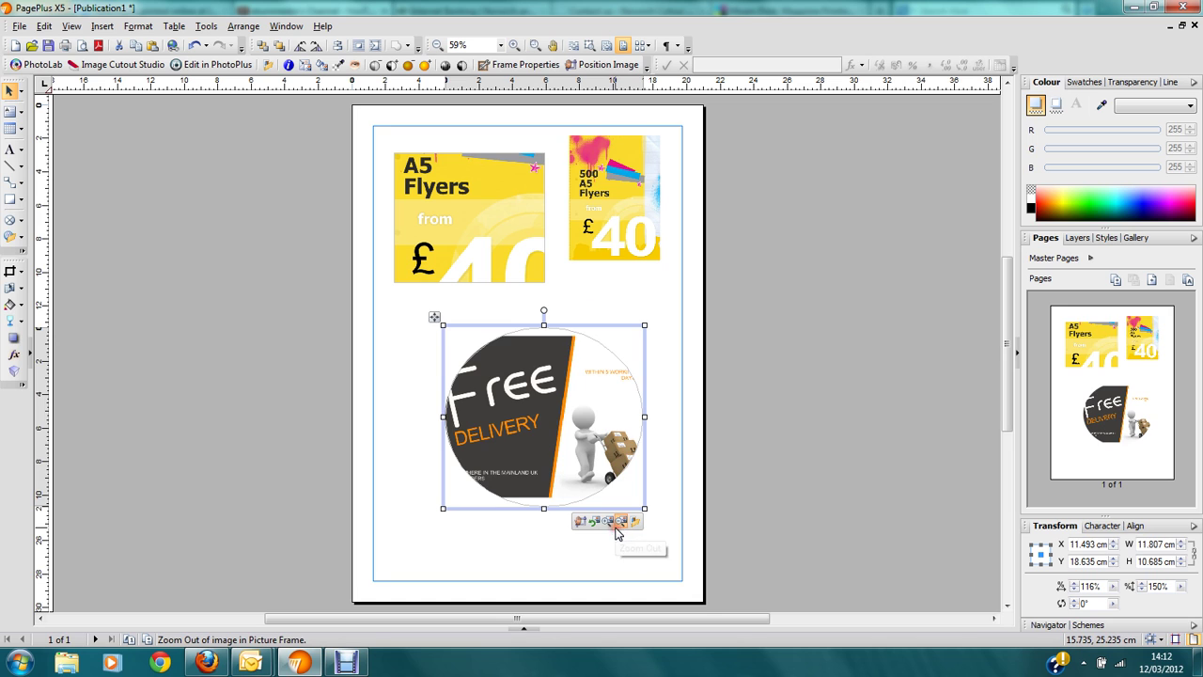
left_click(617, 523)
left_click(616, 524)
left_click(616, 524)
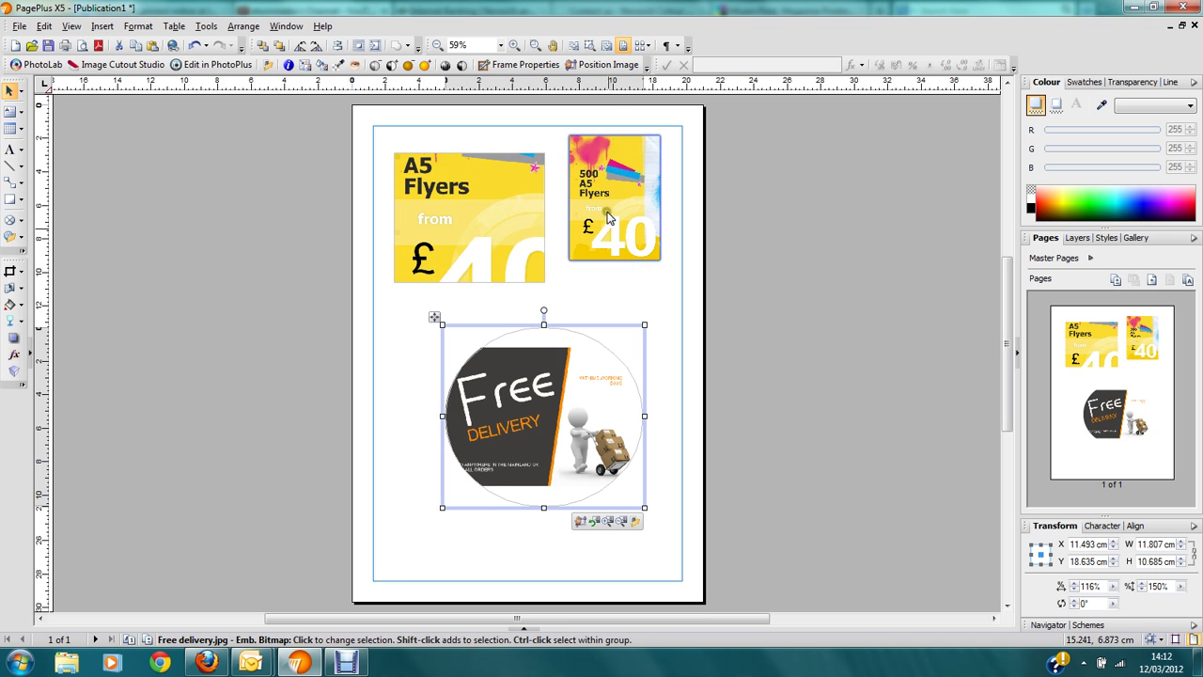
Shrink the elliptical "Free delivery" frame to about 4.4 by 3.9 cm and place it just below the smaller flyer picture
left_click(608, 170)
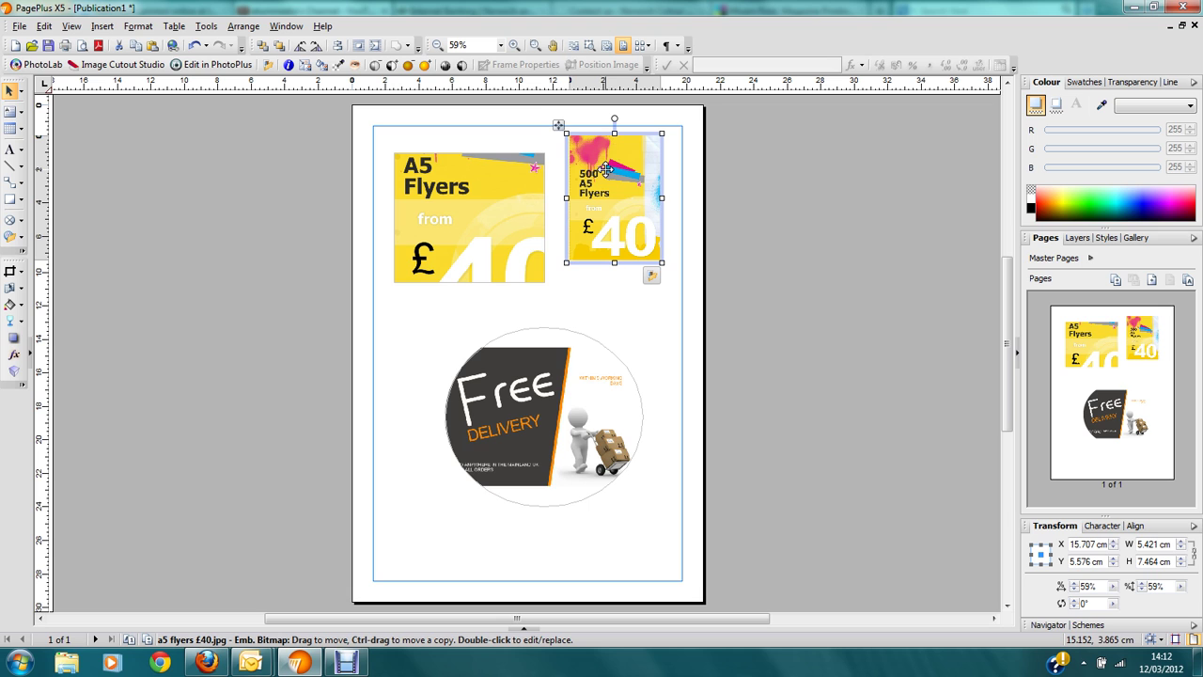
left_click(541, 414)
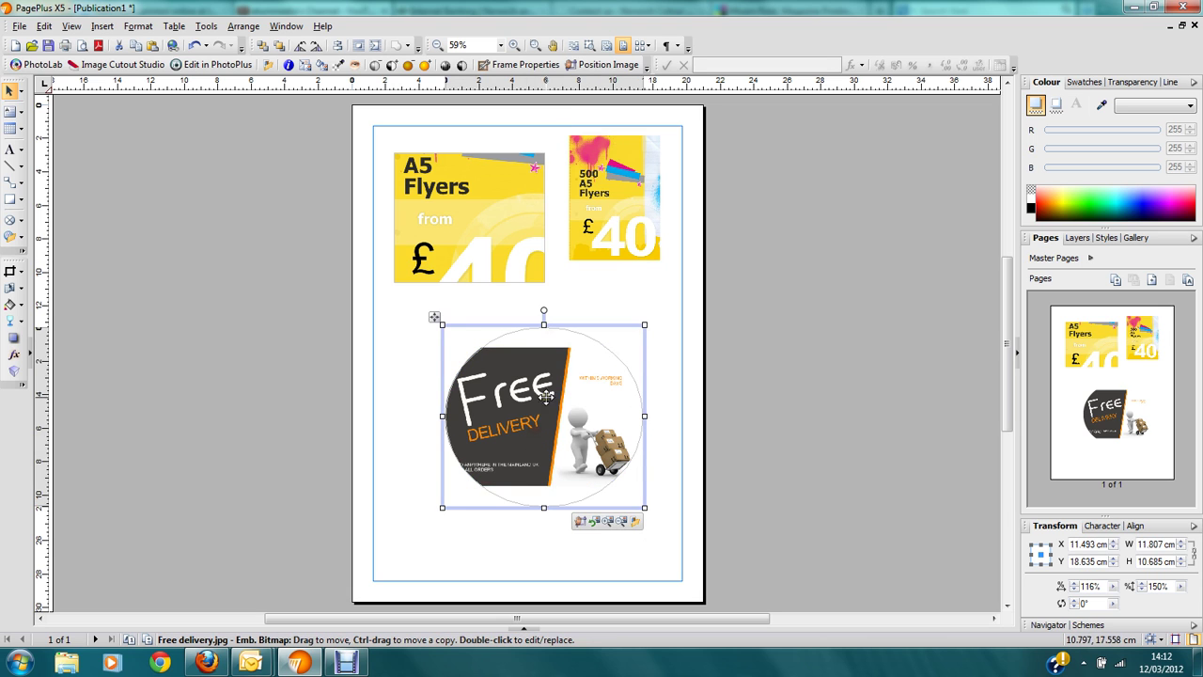
left_click_drag(643, 322, 523, 436)
left_click_drag(492, 482, 628, 326)
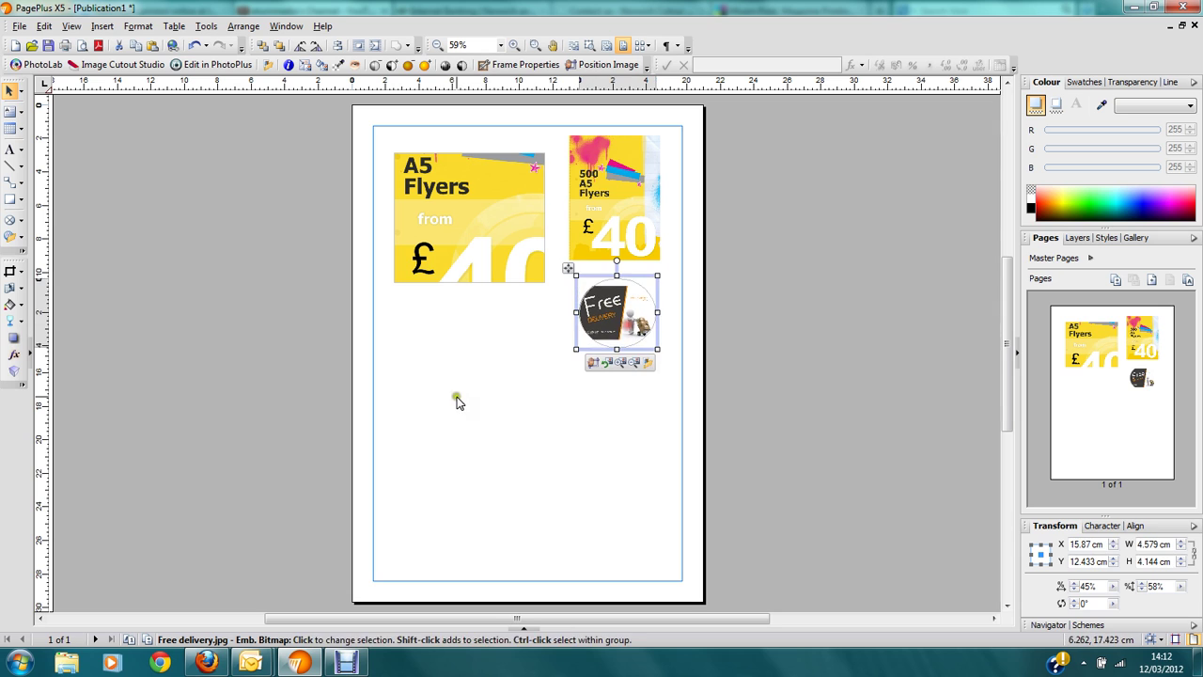
mouse_move(664, 269)
left_mouse_down()
mouse_move(706, 250)
mouse_move(660, 278)
left_mouse_up()
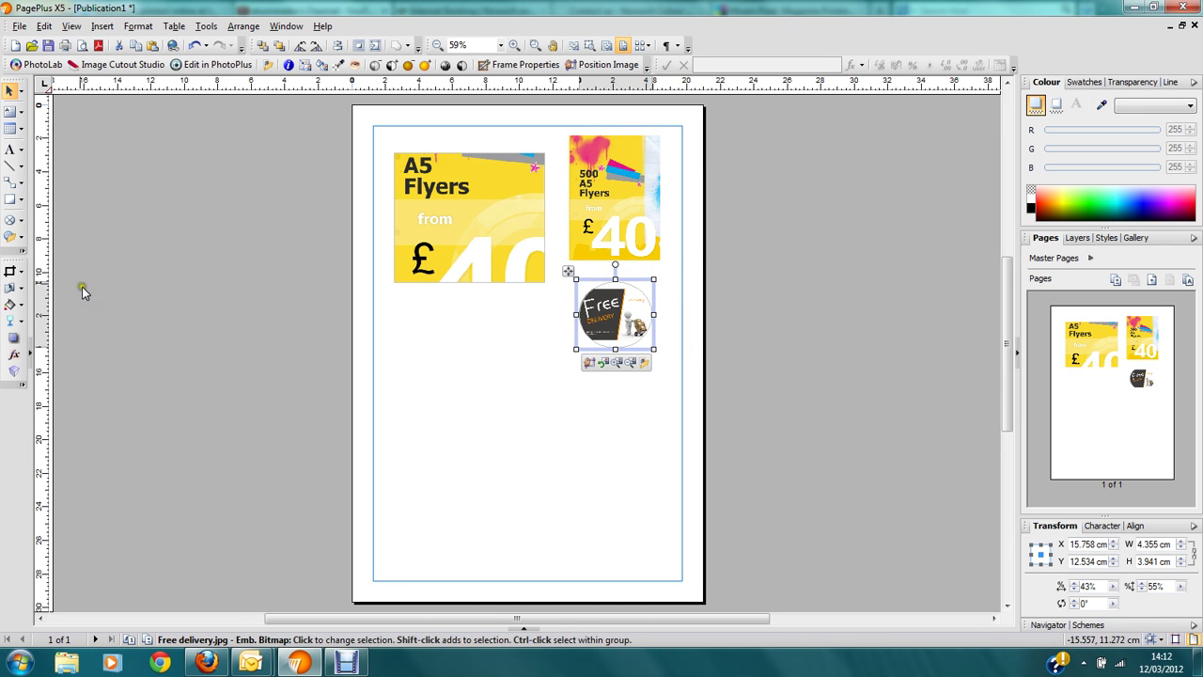
Draw a gem-shaped picture frame about 8.2 by 7.9 cm on the page's lower left and fill it with the embedded picture "paypal-logo[1]"
left_click(20, 220)
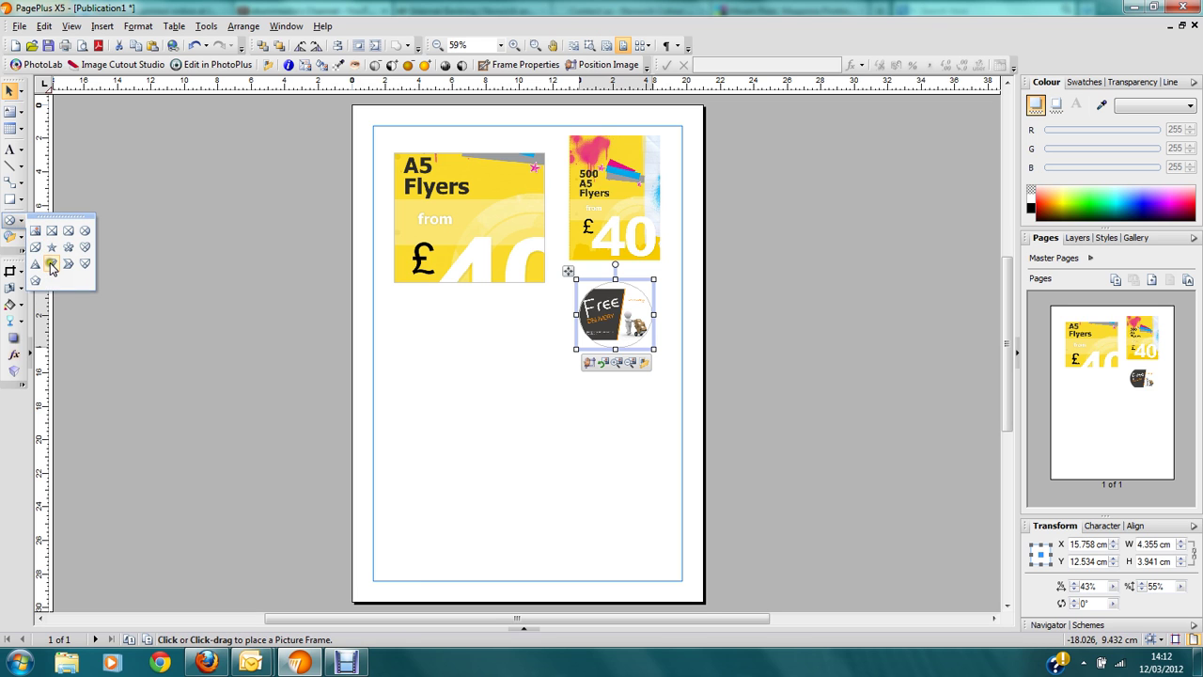
left_click(52, 267)
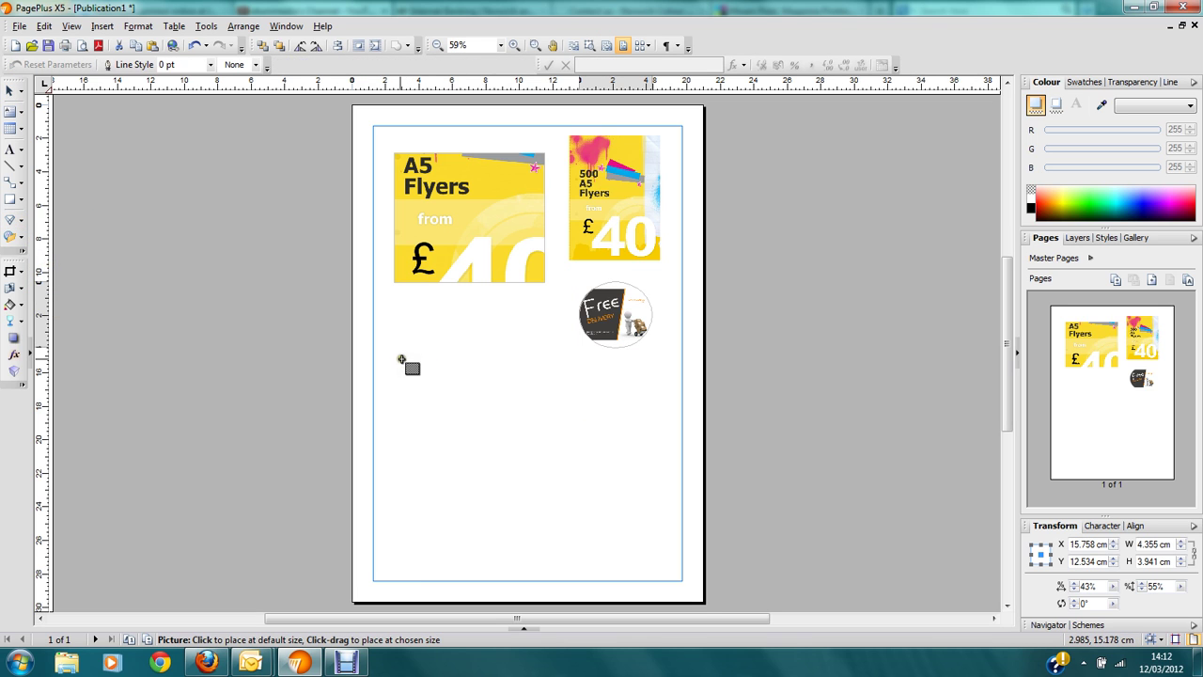
left_click_drag(506, 452, 541, 492)
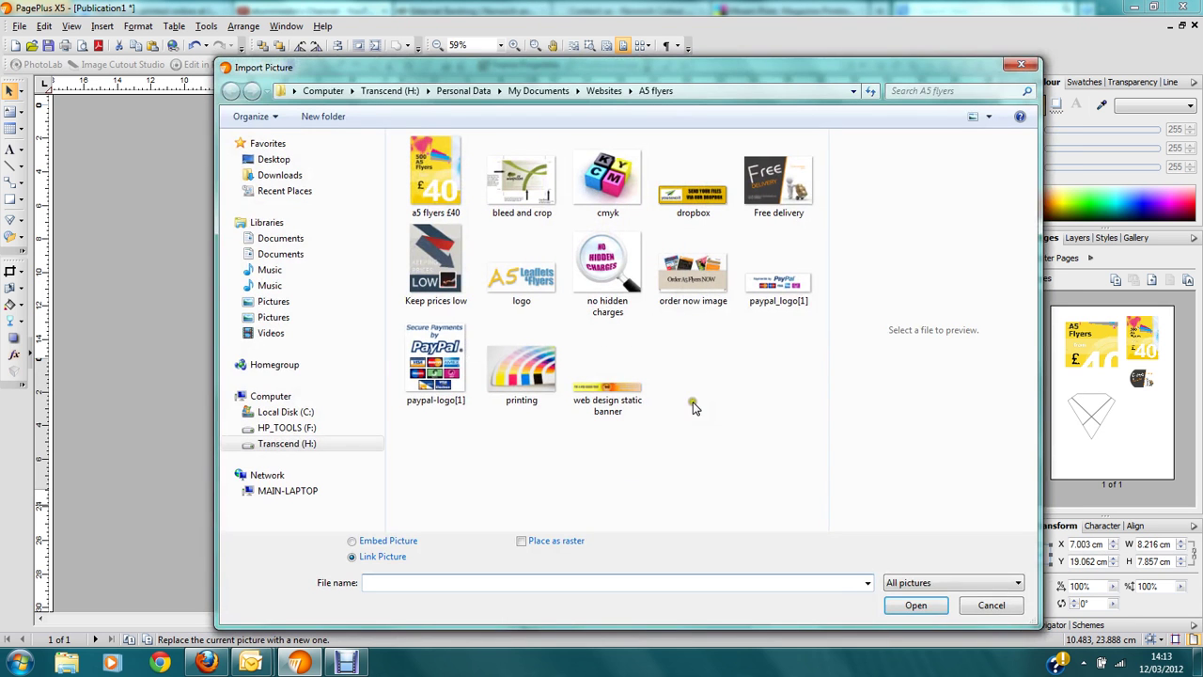
left_click(425, 352)
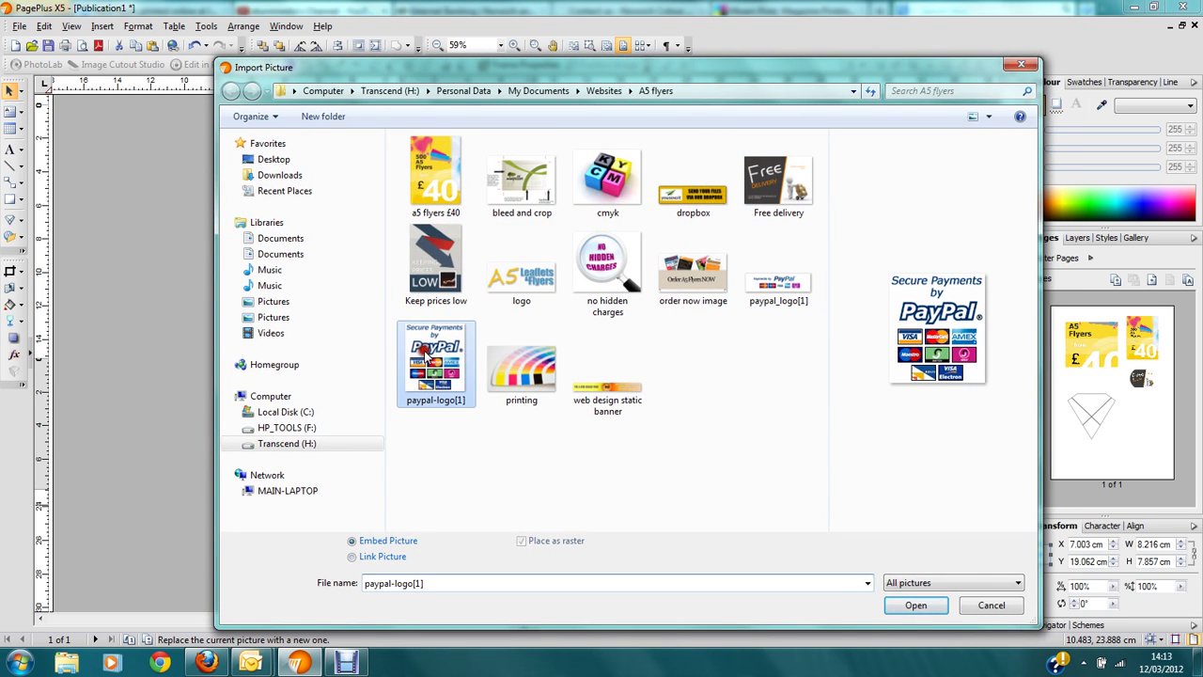
left_click(916, 604)
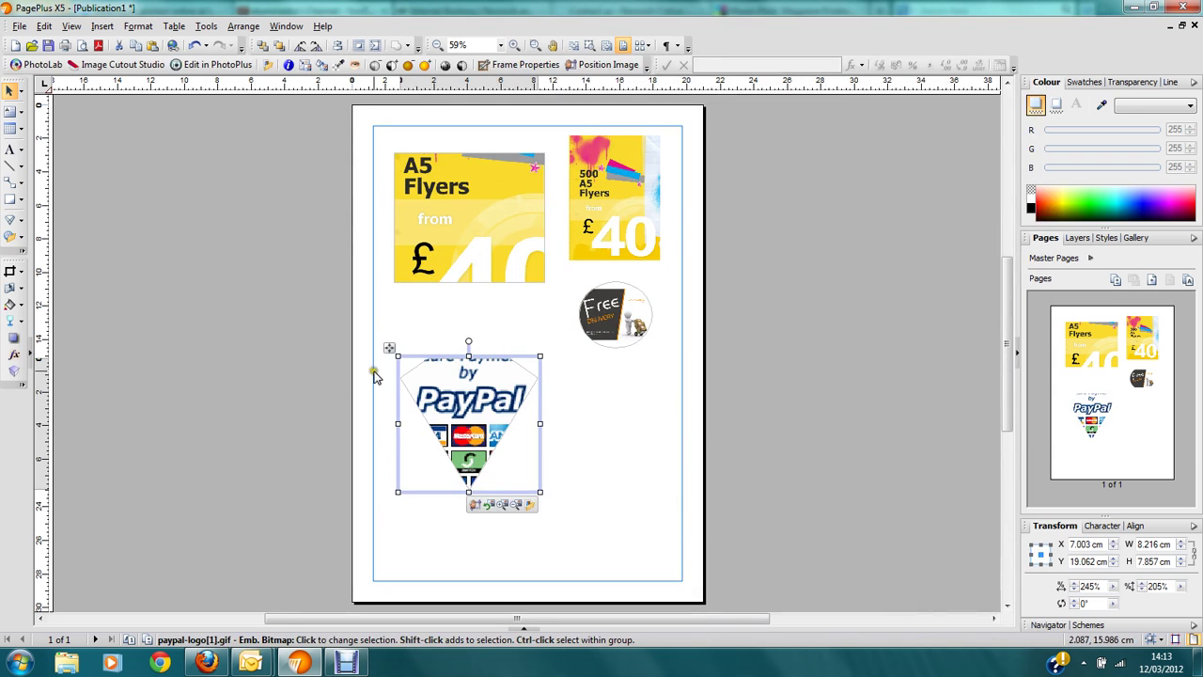
Delete the gem-shaped PayPal frame, the larger A5 flyer frame and the elliptical "Free delivery" frame from the page
left_click(375, 374)
left_click(498, 384)
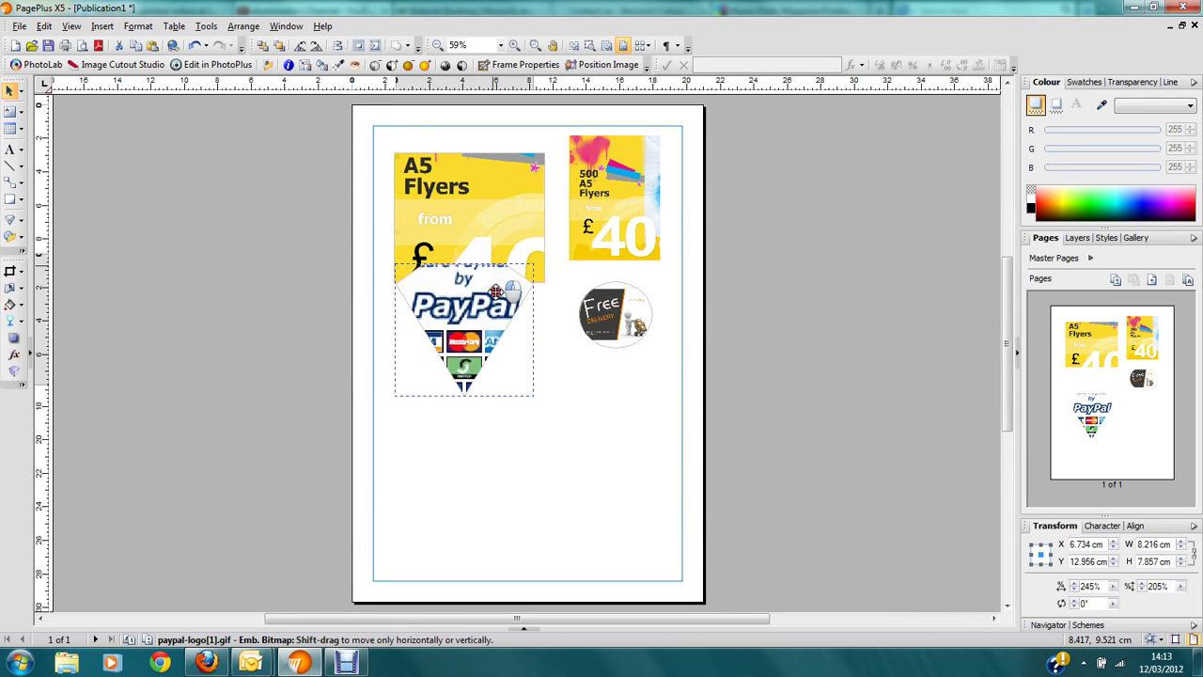
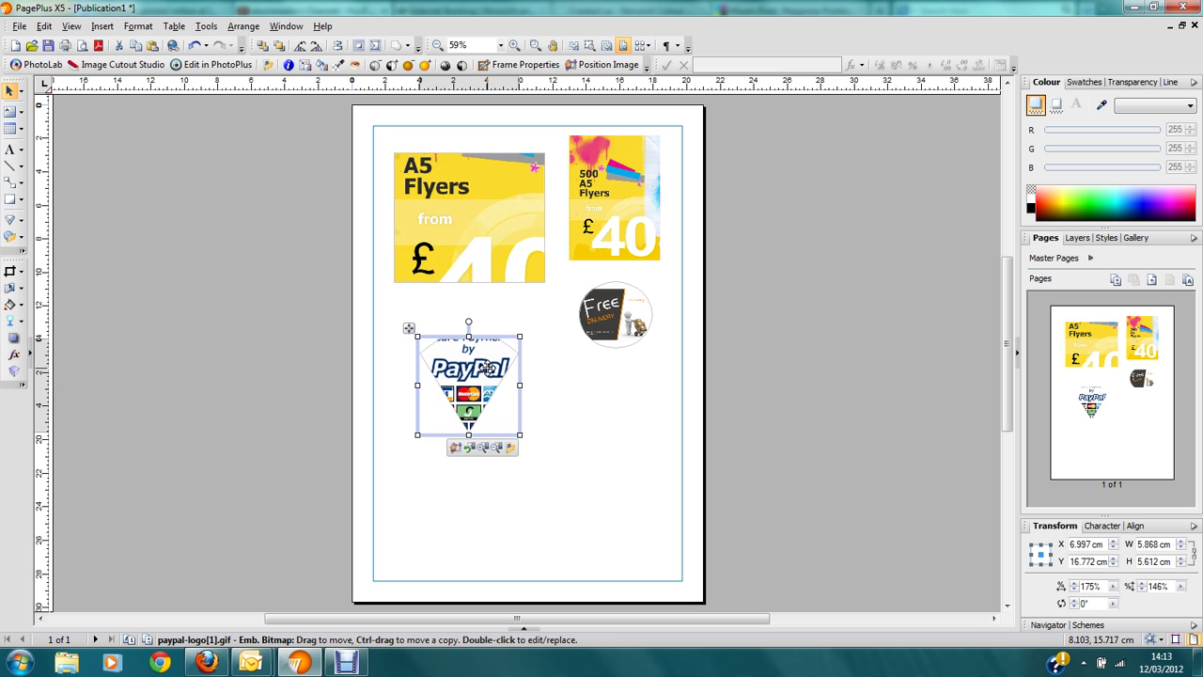
key("Delete")
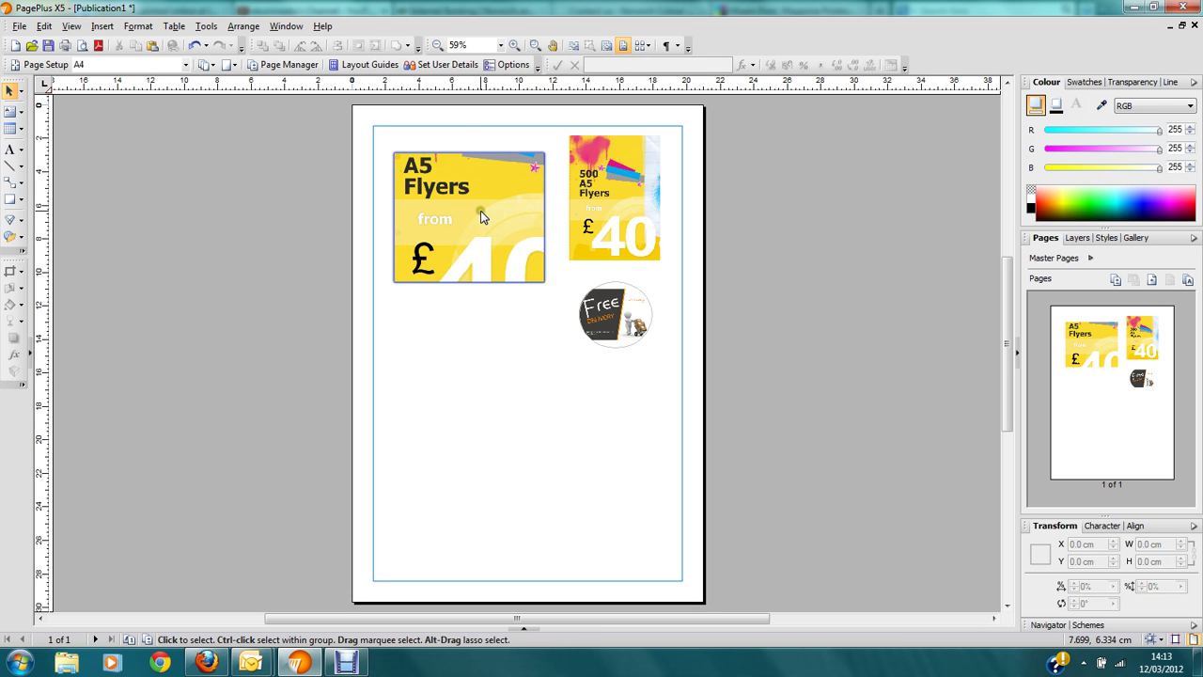
left_click(482, 217)
key("Delete")
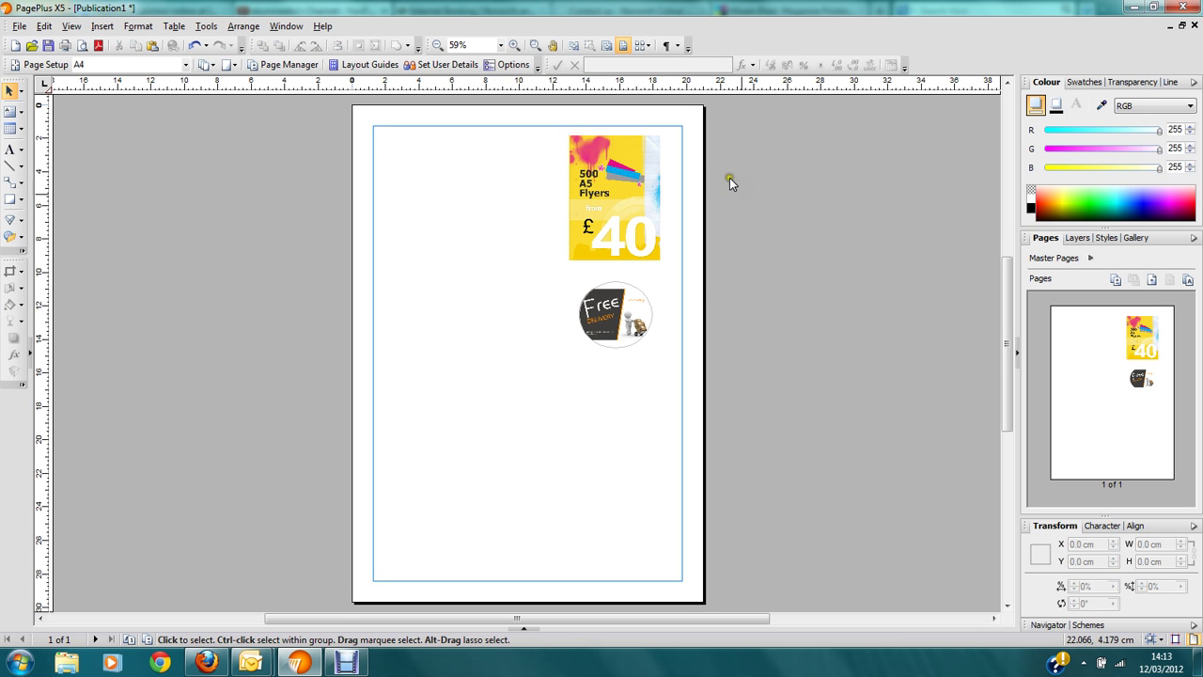
left_click(606, 340)
key("Delete")
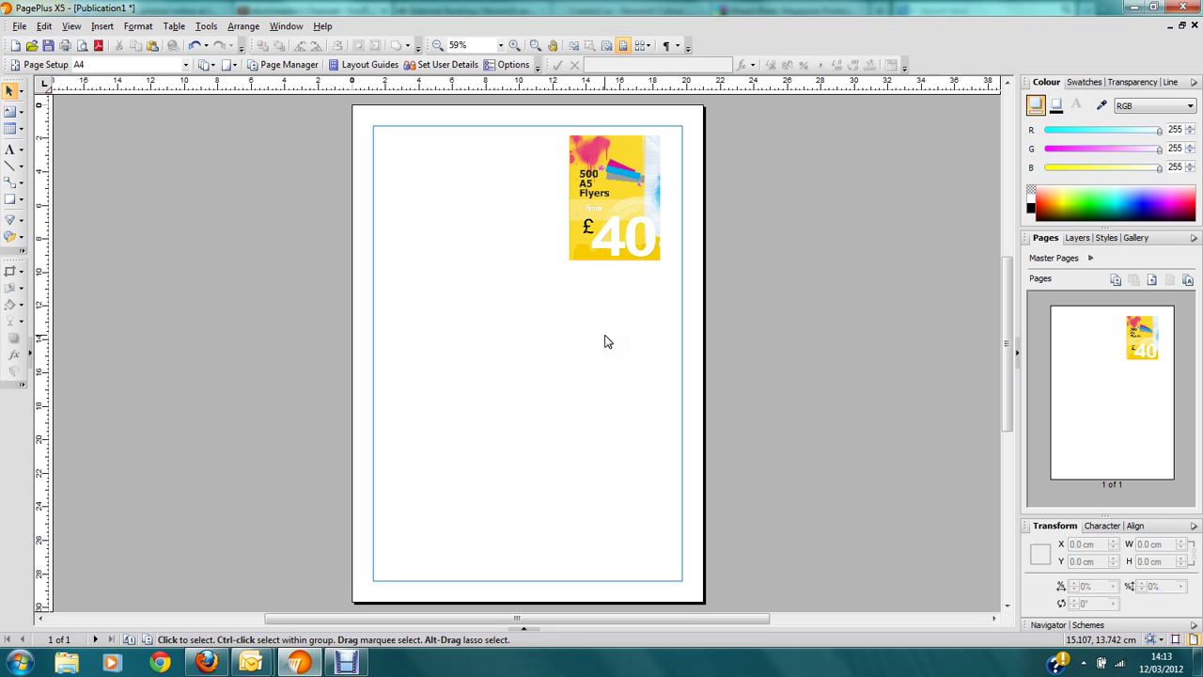
Enlarge the remaining flyer picture to about 7.4 by 10.2 cm on the page's upper left and give it a drop shadow
left_click_drag(625, 235, 559, 379)
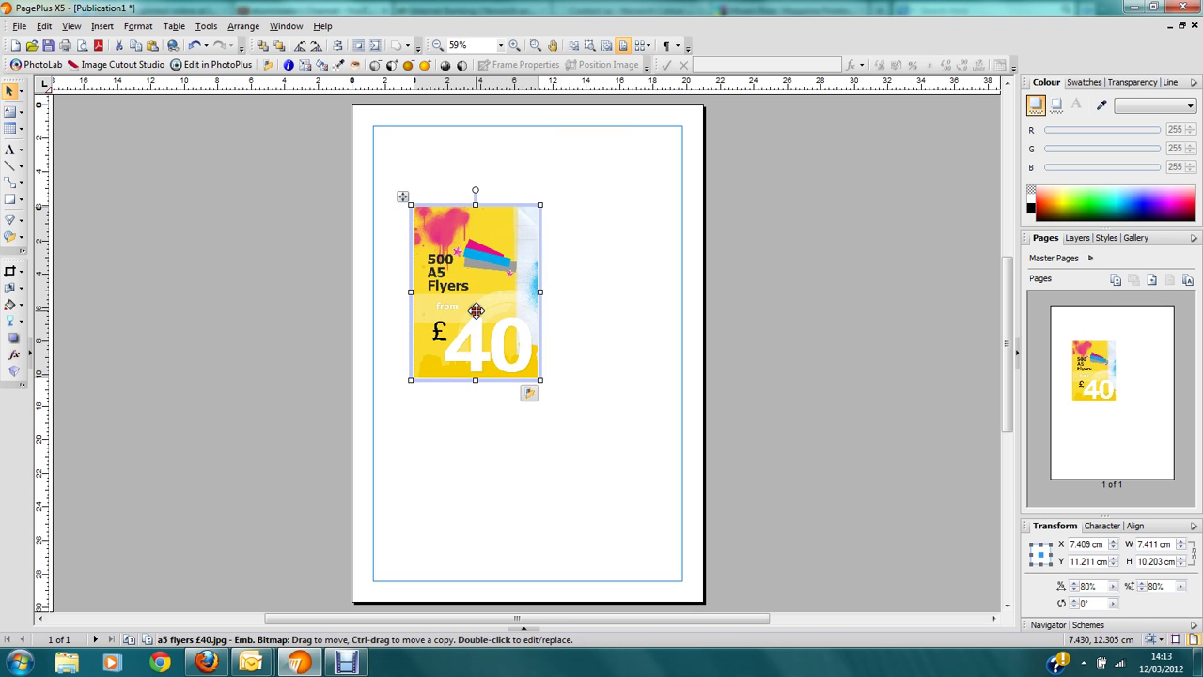
left_click(14, 340)
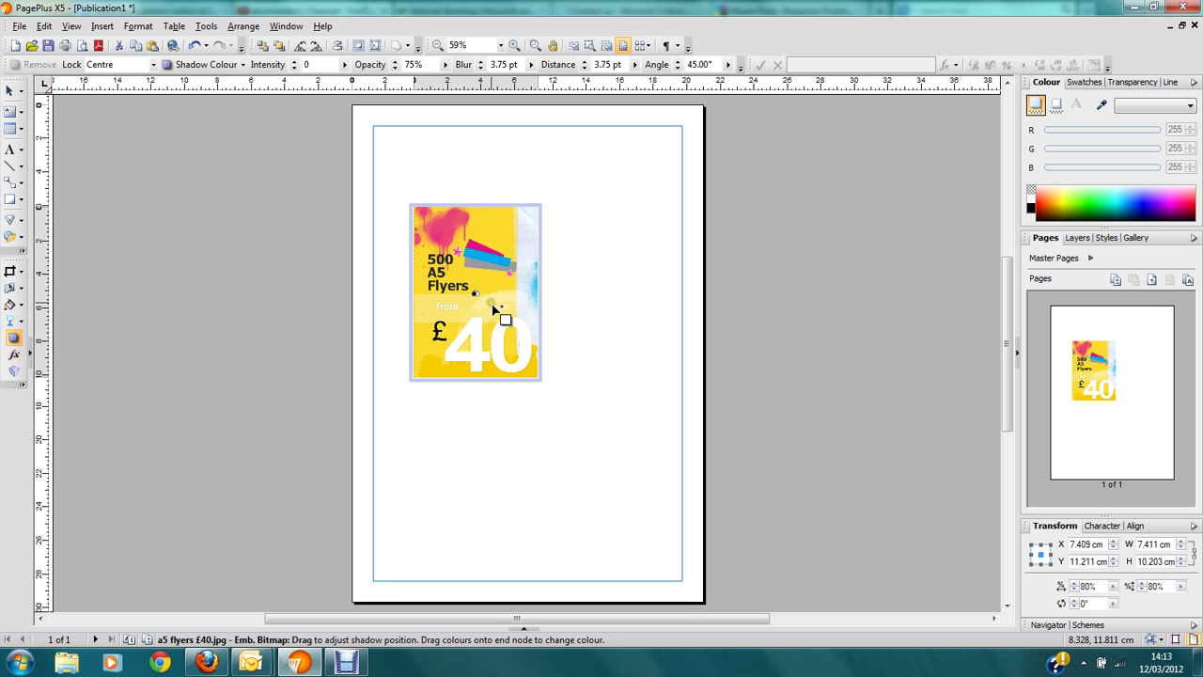
left_click_drag(471, 227, 493, 307)
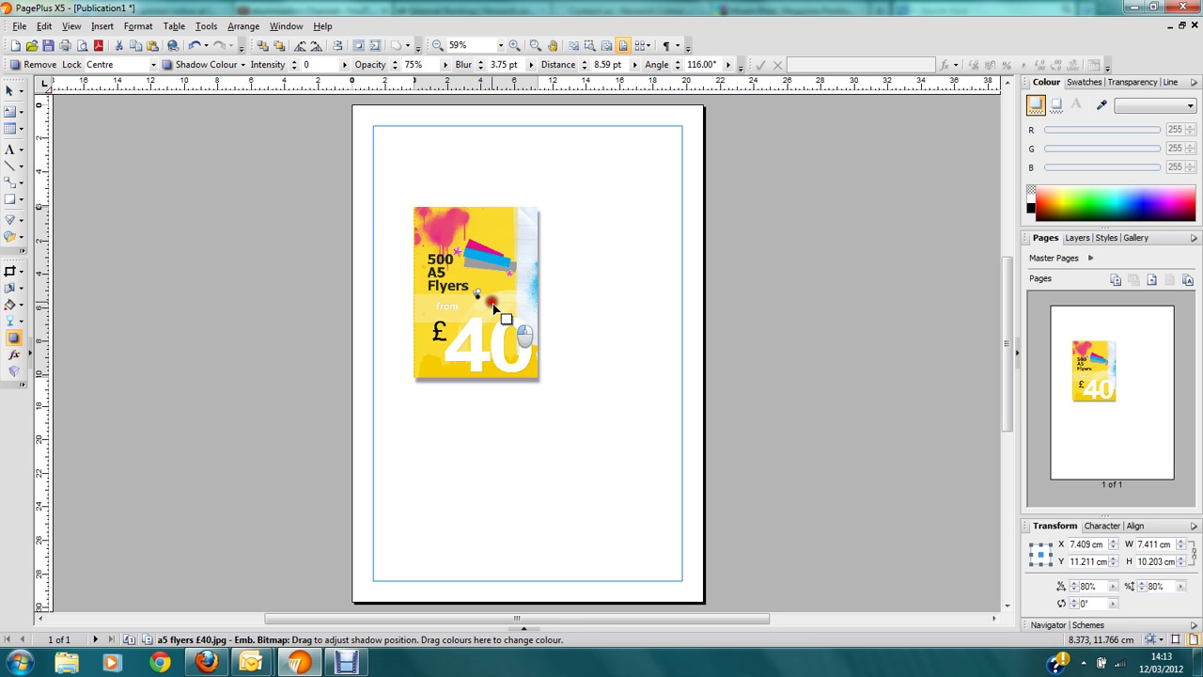
left_click(574, 266)
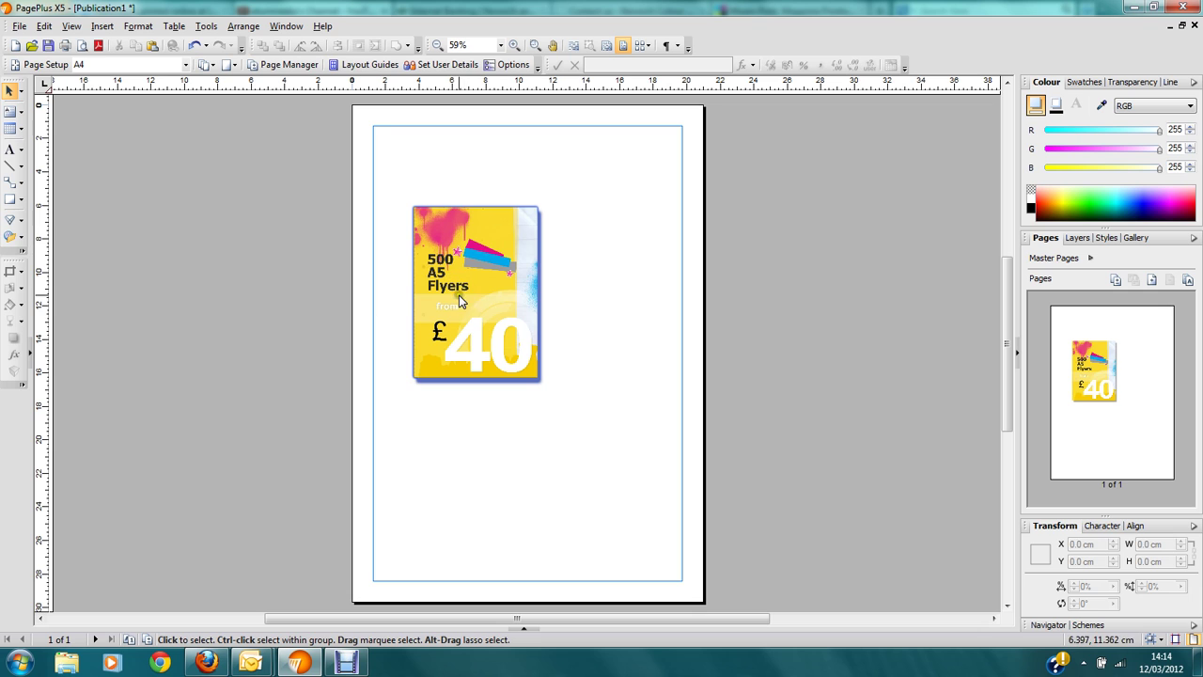
Adjust the flyer's shadow to 40% opacity, about 21.75 pt blur, 28.75 pt distance and a 356° angle so it falls to the left
left_click(493, 320)
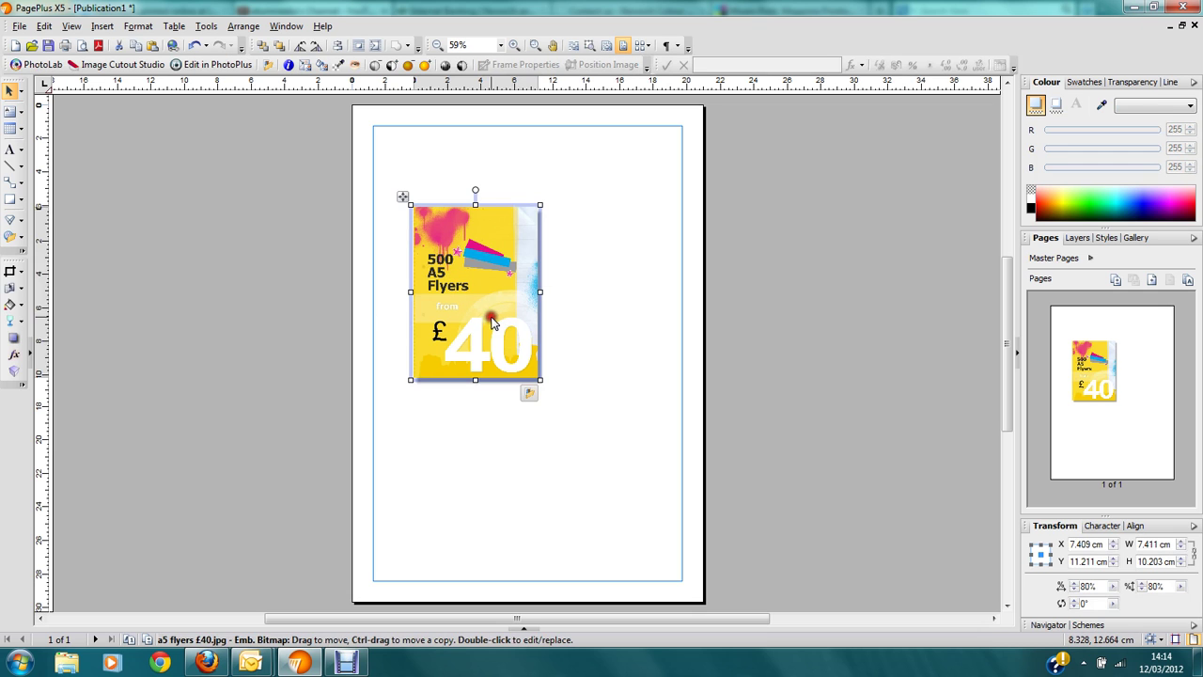
left_click(13, 337)
left_click(573, 326)
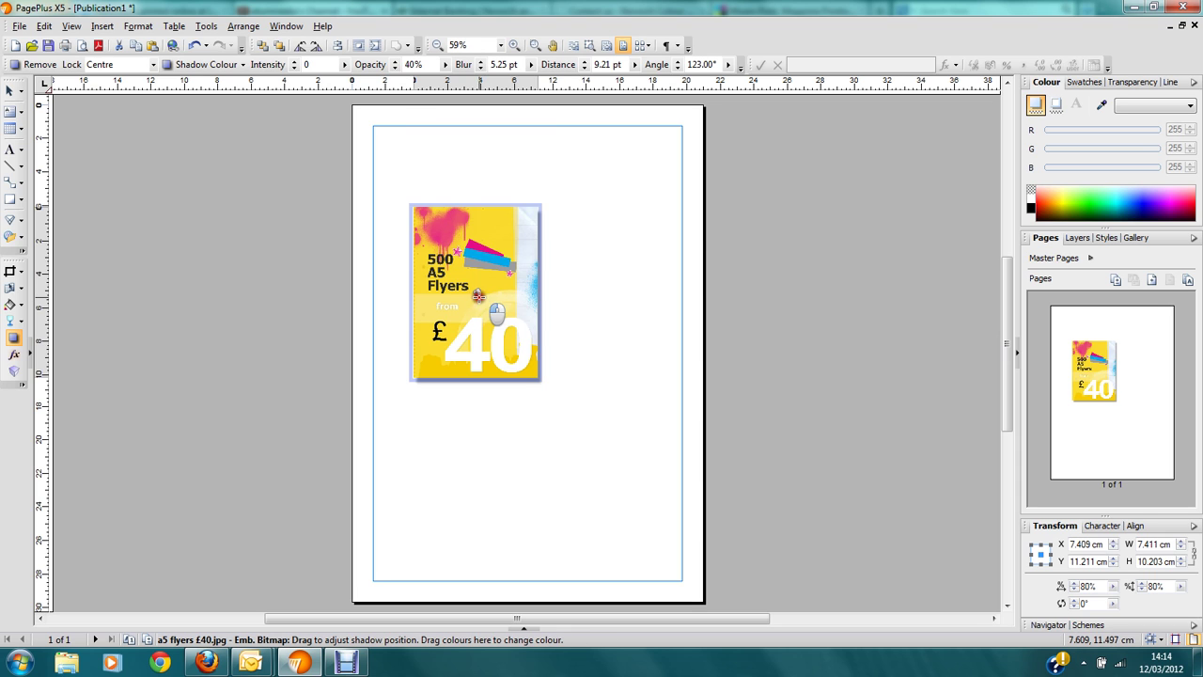
mouse_move(478, 295)
left_mouse_down()
mouse_move(498, 362)
mouse_move(480, 350)
mouse_move(486, 298)
mouse_move(500, 304)
mouse_move(508, 268)
mouse_move(492, 304)
mouse_move(457, 291)
mouse_move(472, 303)
left_mouse_up()
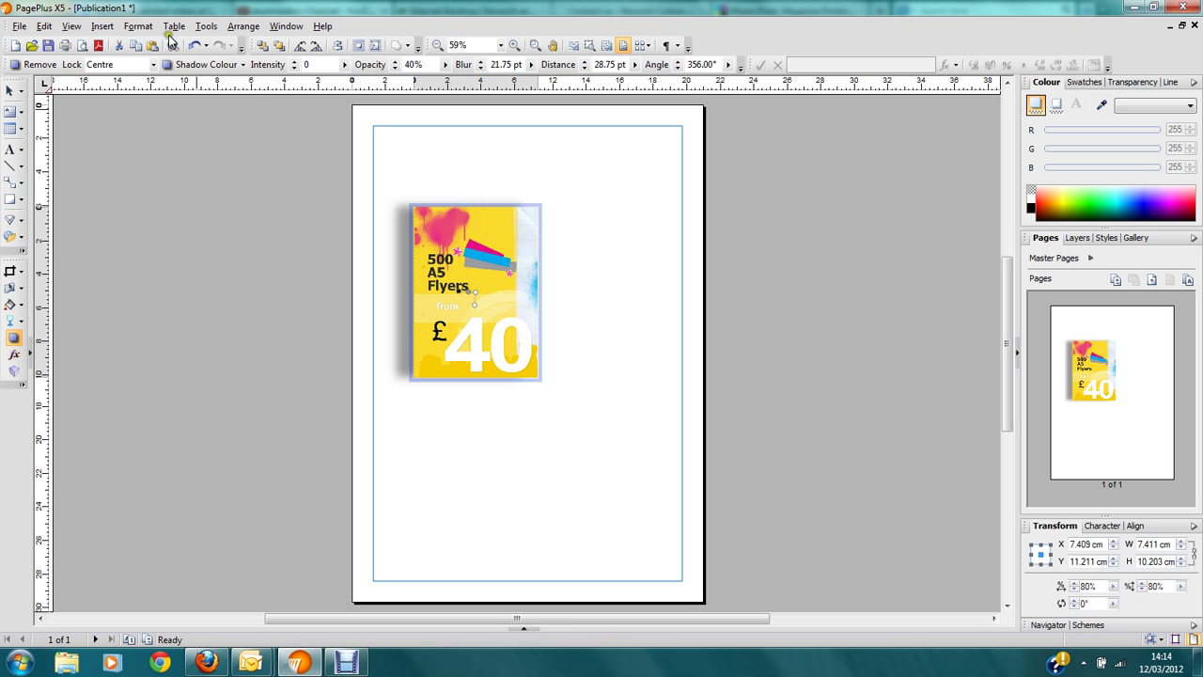
left_click(101, 25)
mouse_move(109, 60)
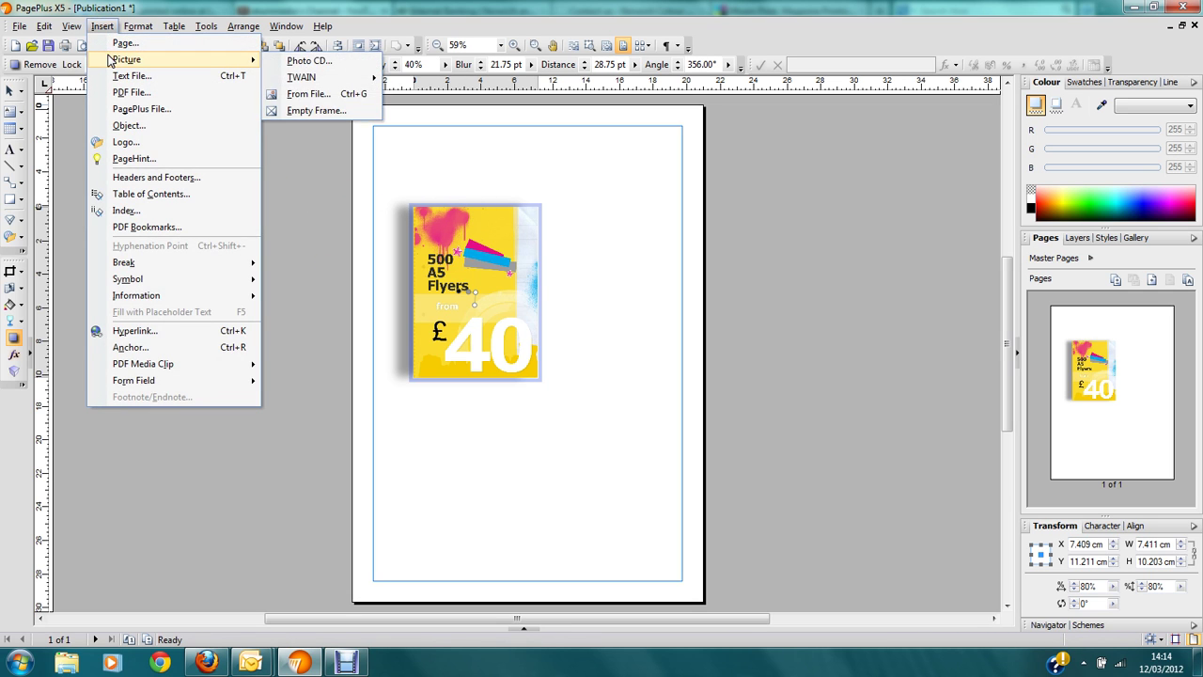
mouse_move(311, 81)
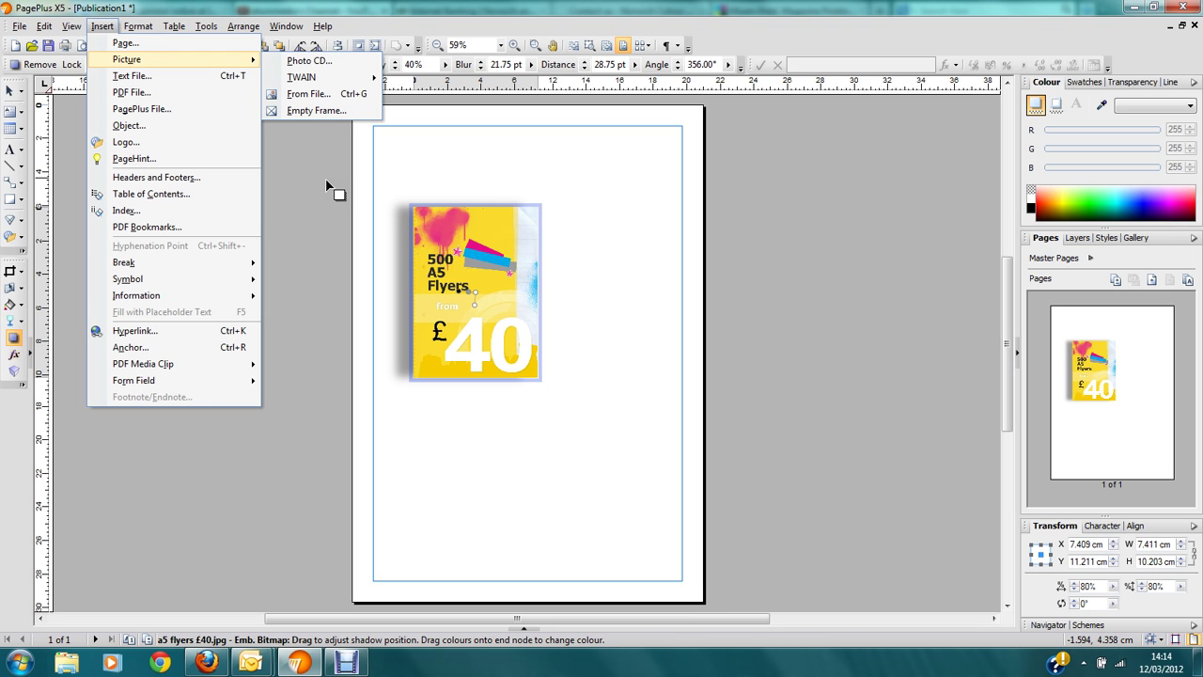
left_click(346, 662)
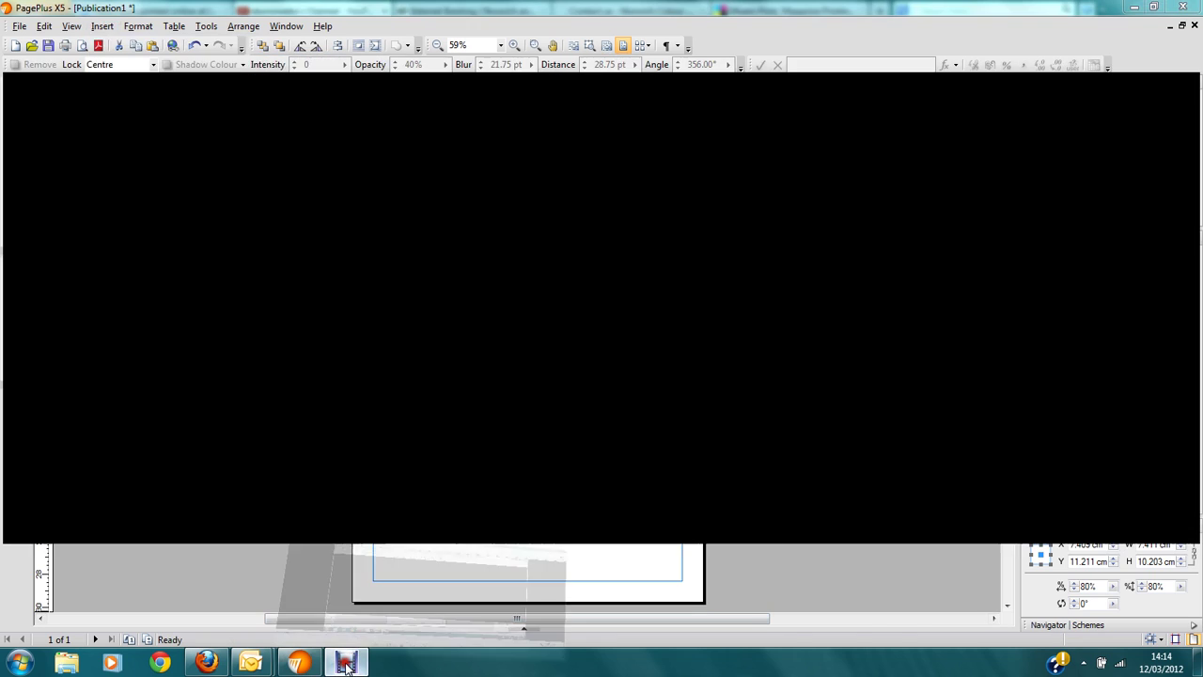